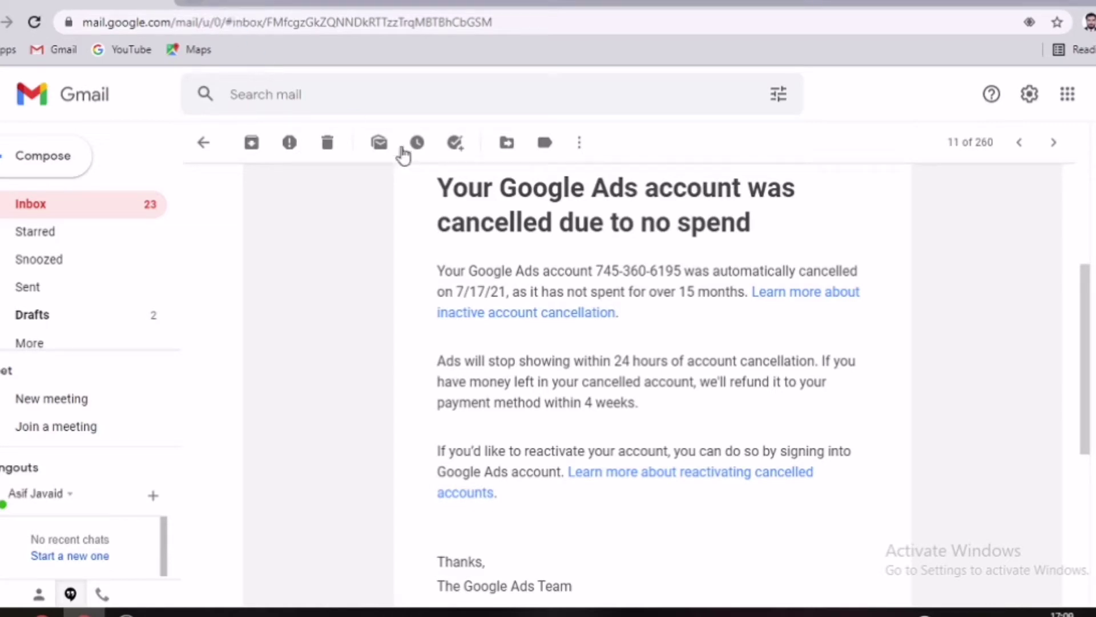
Step: From the Google Ads cancellation email, follow the 'inactive account cancellation' link to its help article
scroll(459, 178, up, 4)
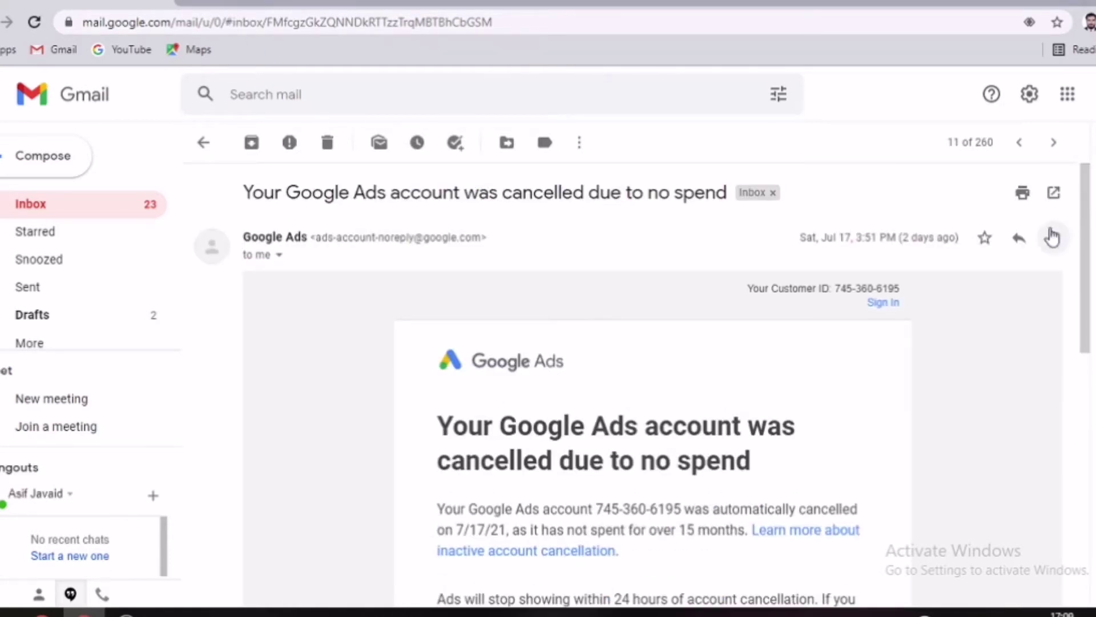
drag(1087, 225, 1086, 297)
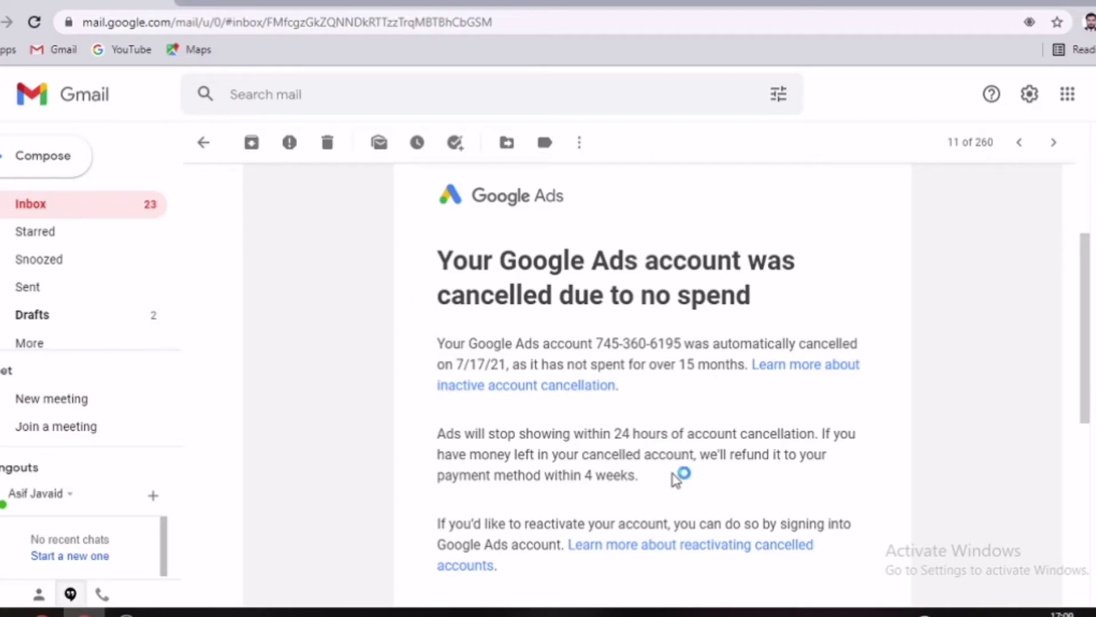
scroll(1088, 345, down, 2)
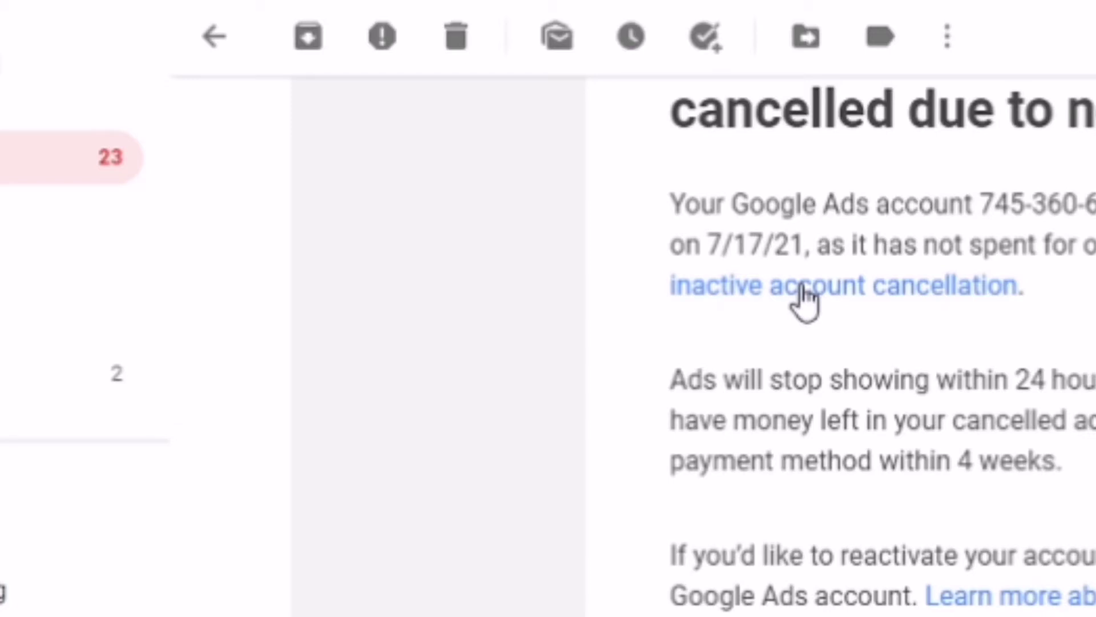
click(801, 285)
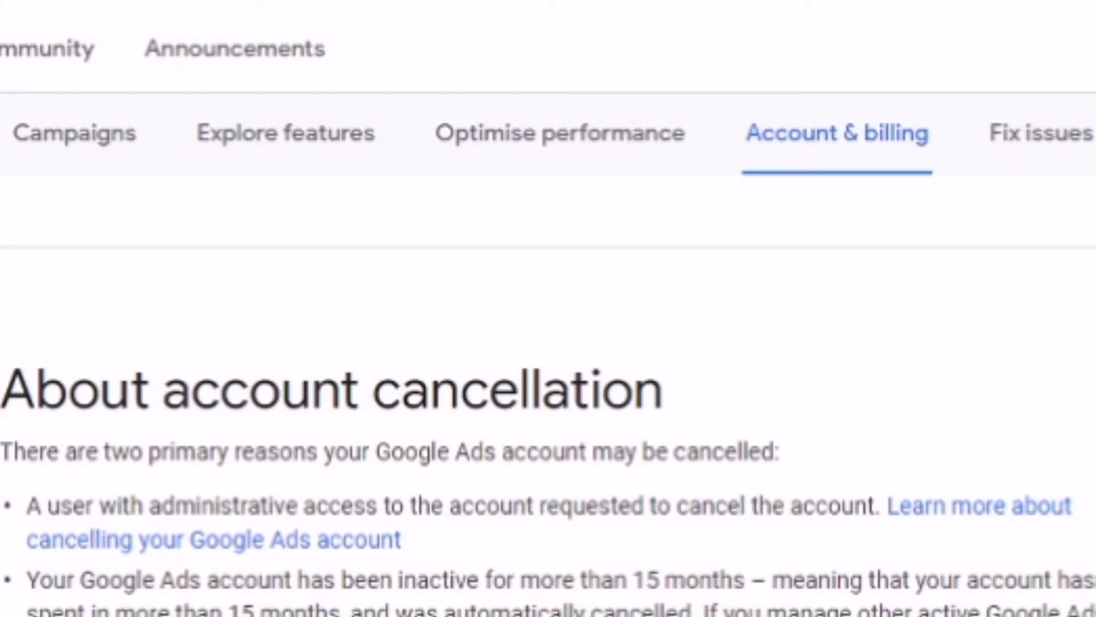
scroll(83, 31, down, 5)
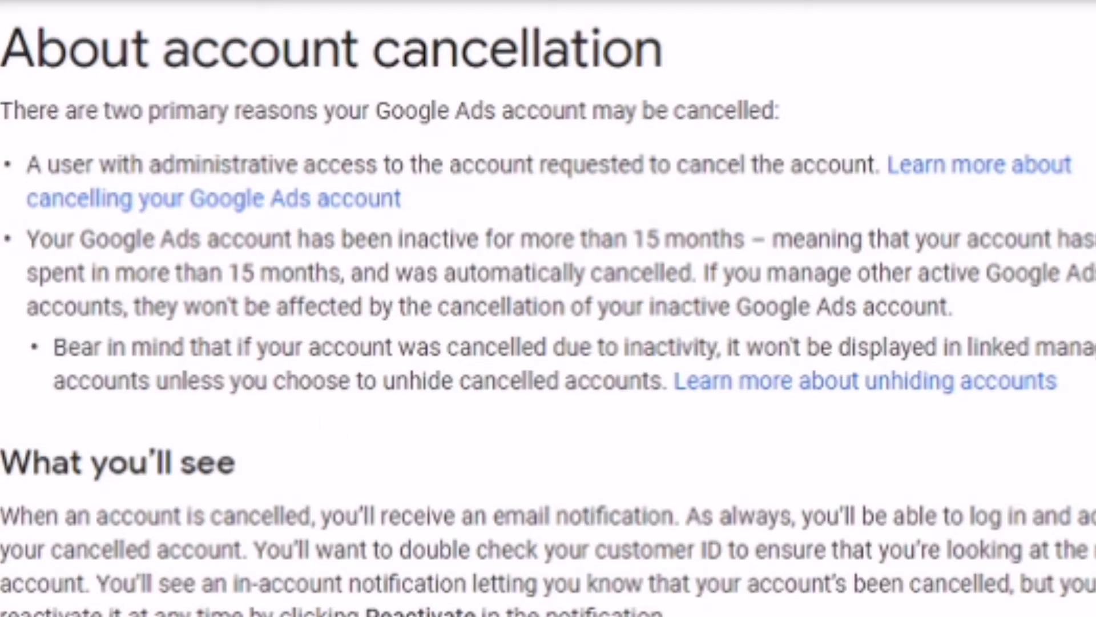
Step: Scroll through the account cancellation article down to the Reactivation section
scroll(548, 309, down, 10)
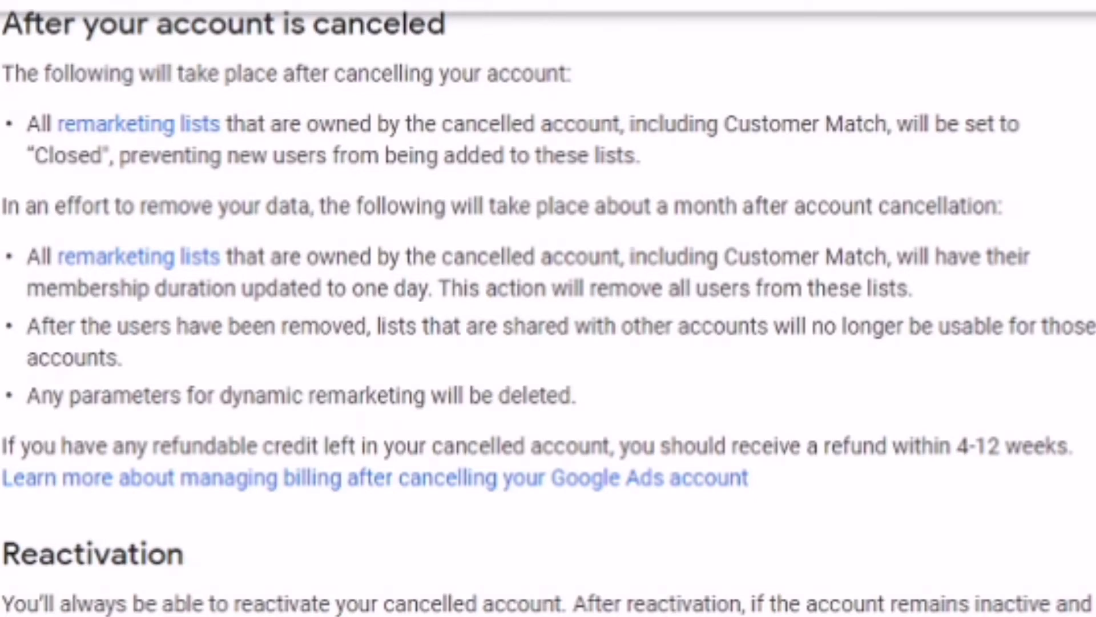
scroll(548, 312, down, 1)
scroll(548, 313, up, 1)
scroll(548, 312, down, 2)
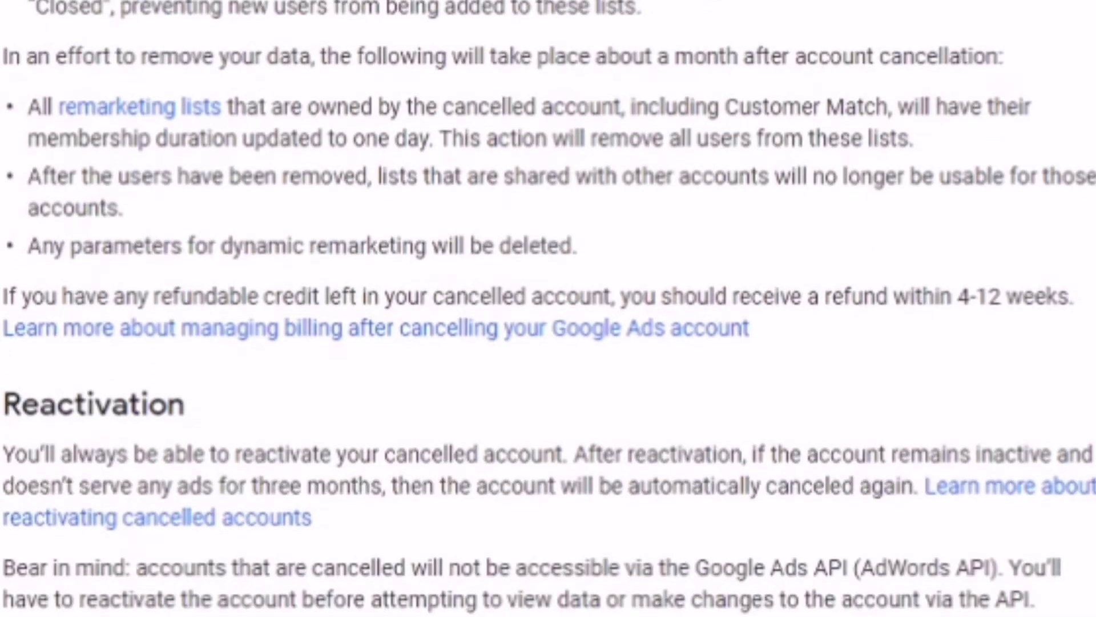
scroll(548, 309, down, 2)
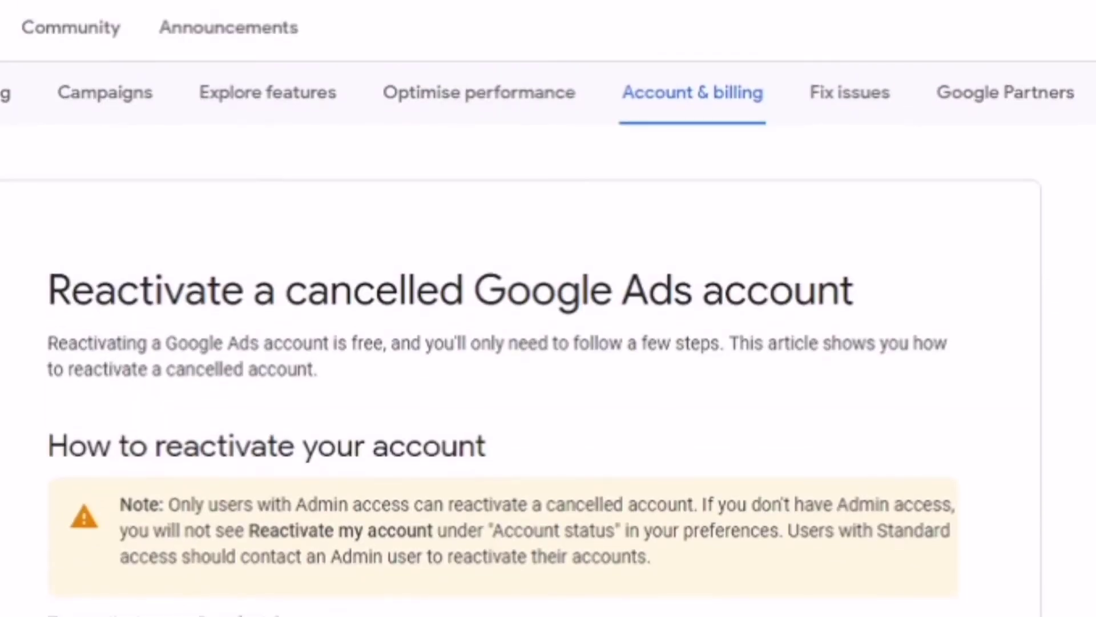
Step: Follow the 'Account Preferences' link in step 1 of the reactivation instructions
scroll(548, 308, down, 2)
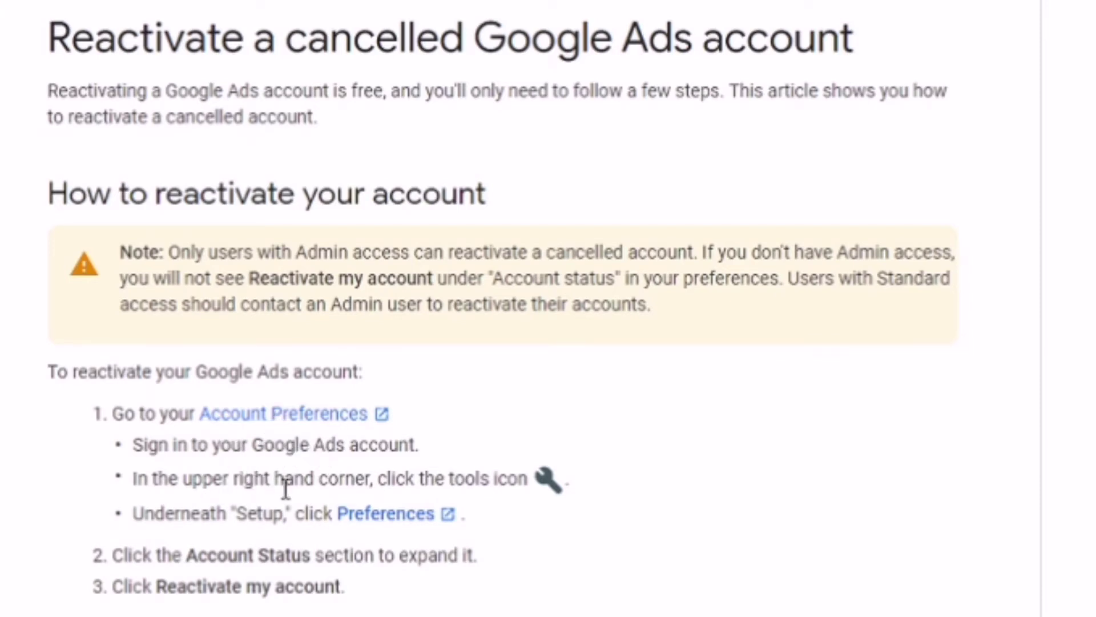
click(308, 427)
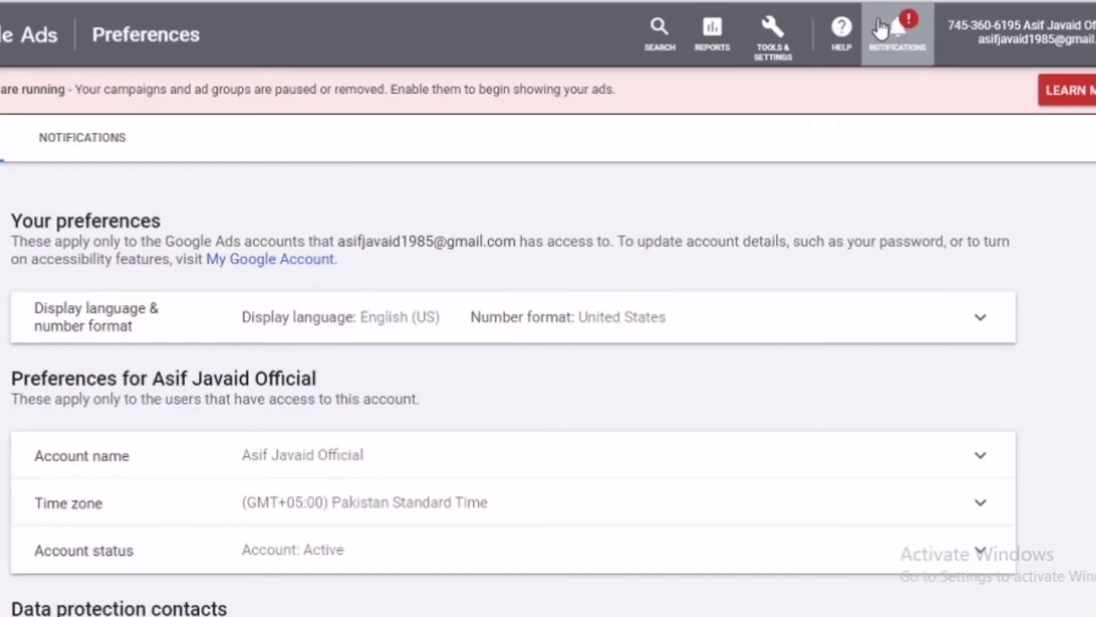
click(909, 39)
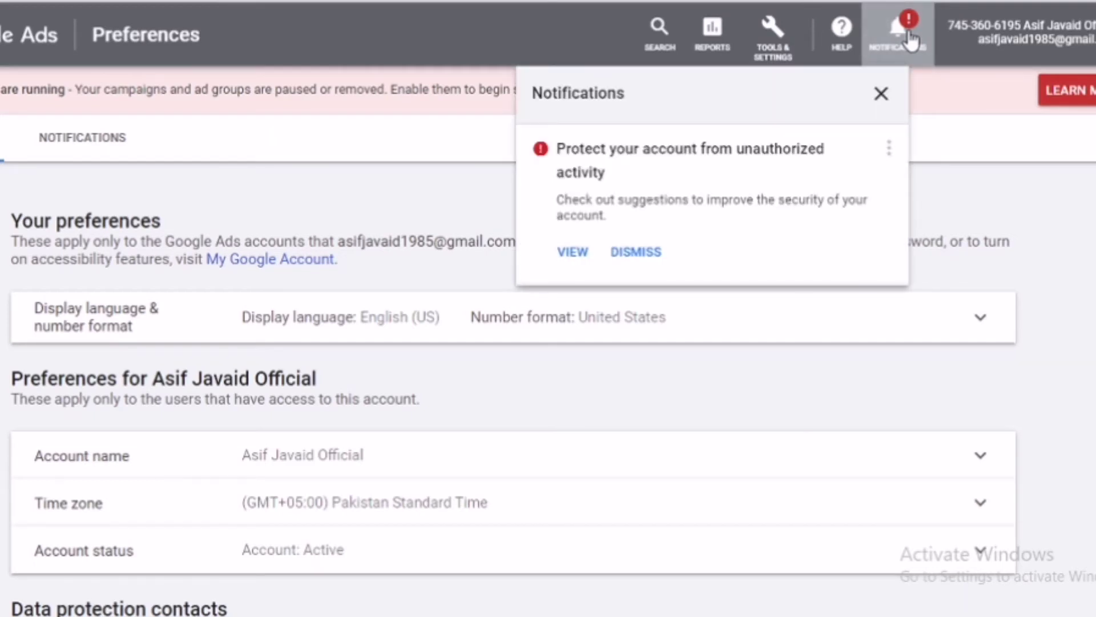
click(910, 34)
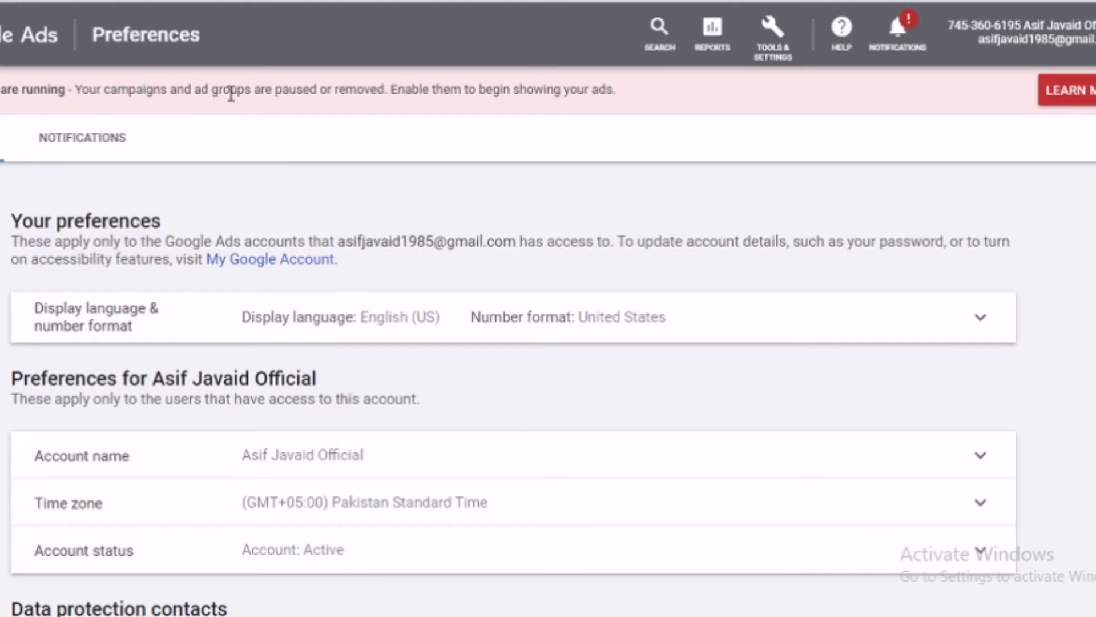
click(775, 41)
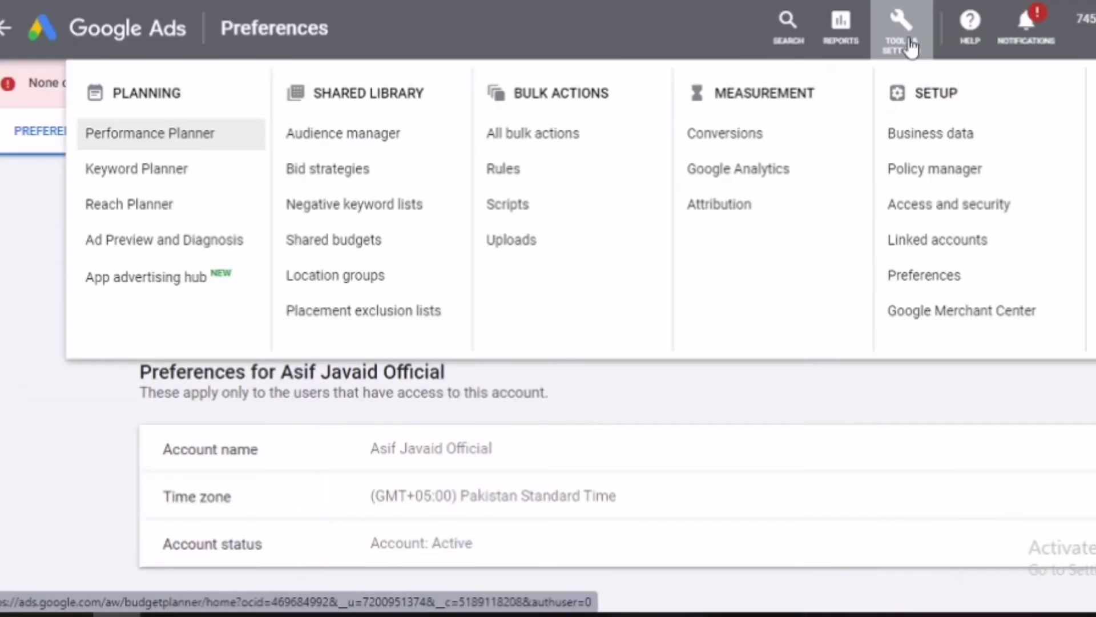
click(910, 42)
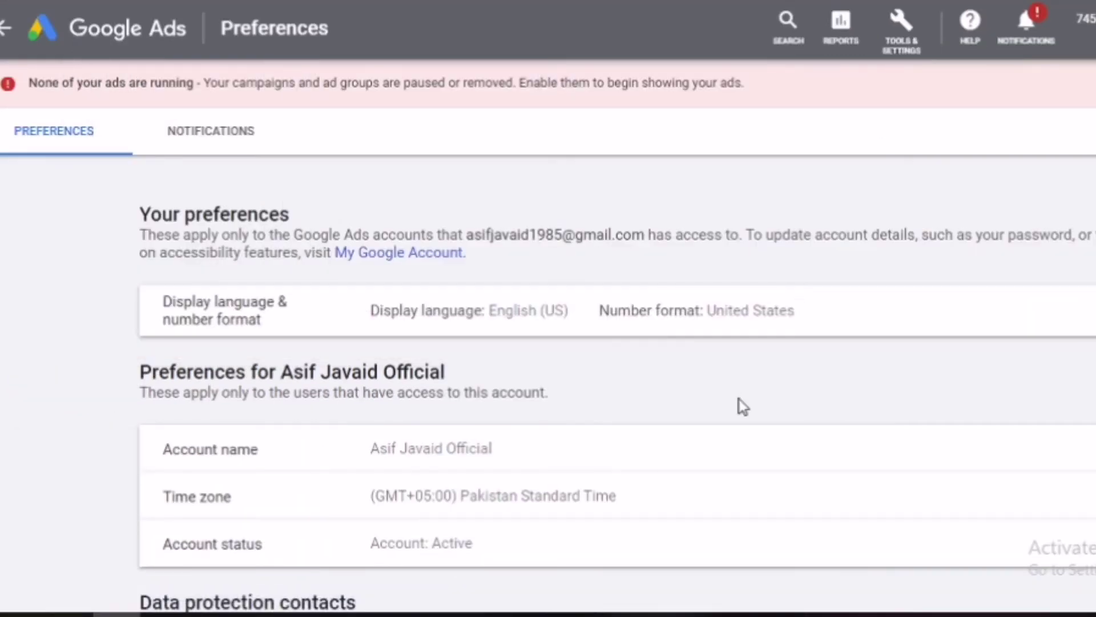
Step: Expand the Account status row on Preferences and confirm the account is Active
scroll(800, 426, down, 5)
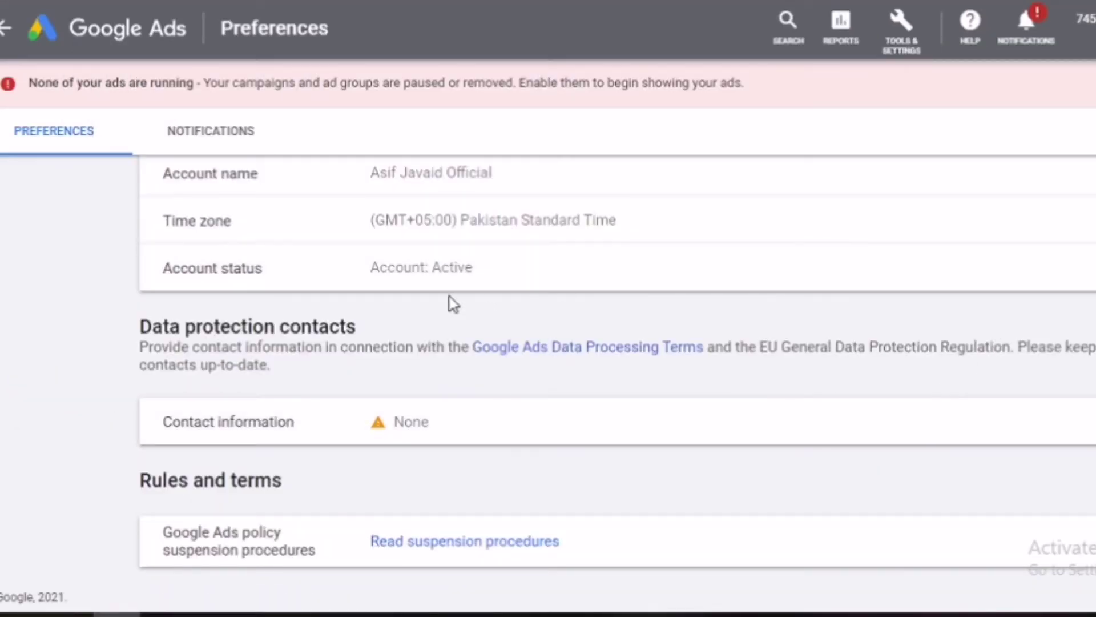
click(1087, 267)
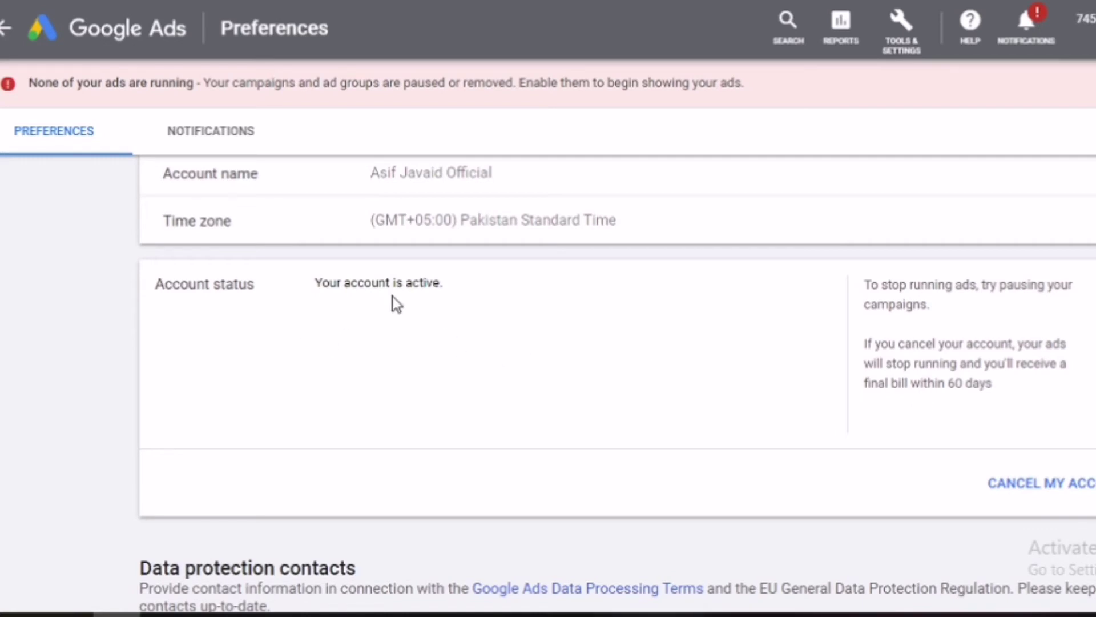
scroll(426, 307, down, 4)
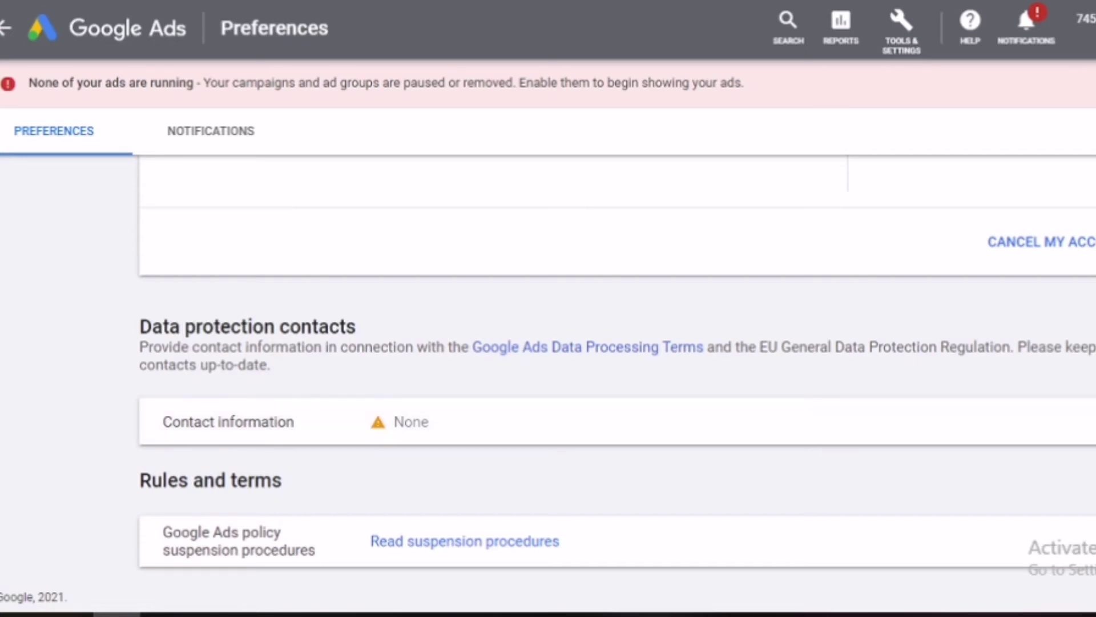
scroll(617, 388, up, 8)
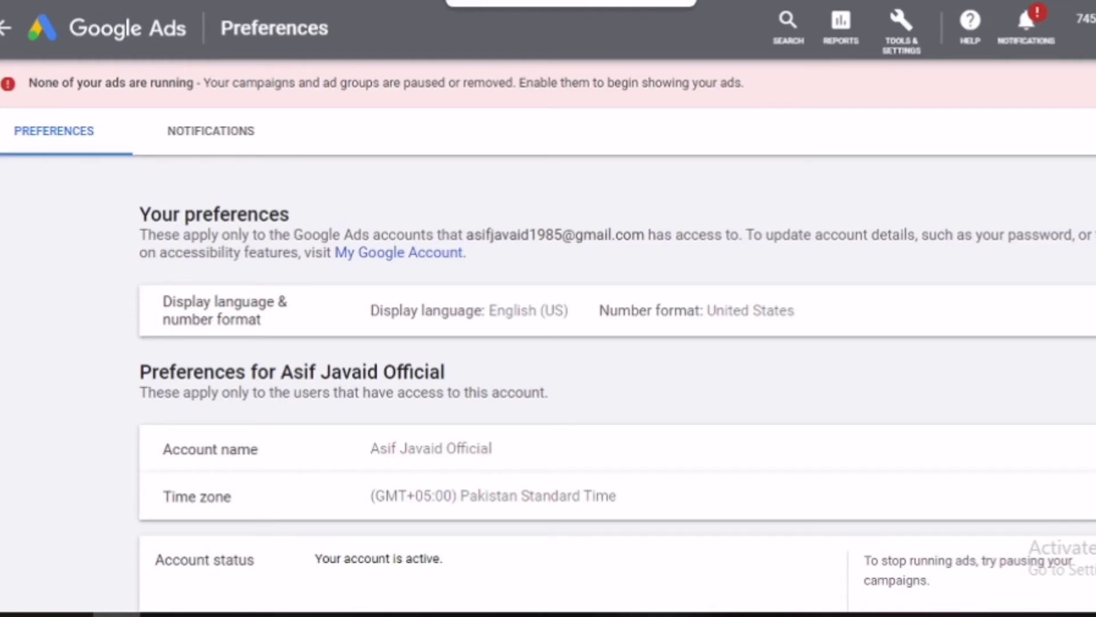
Step: On the Notifications tab, follow 'Edit payments contacts' next to Billing alerts to the billing setup page
click(212, 132)
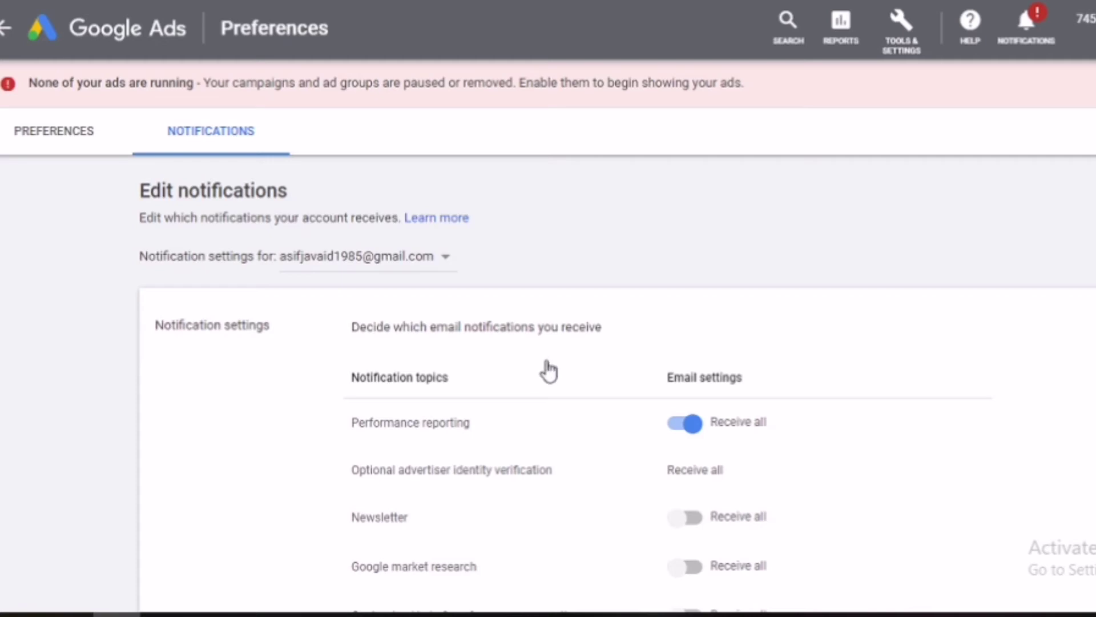
scroll(617, 383, down, 5)
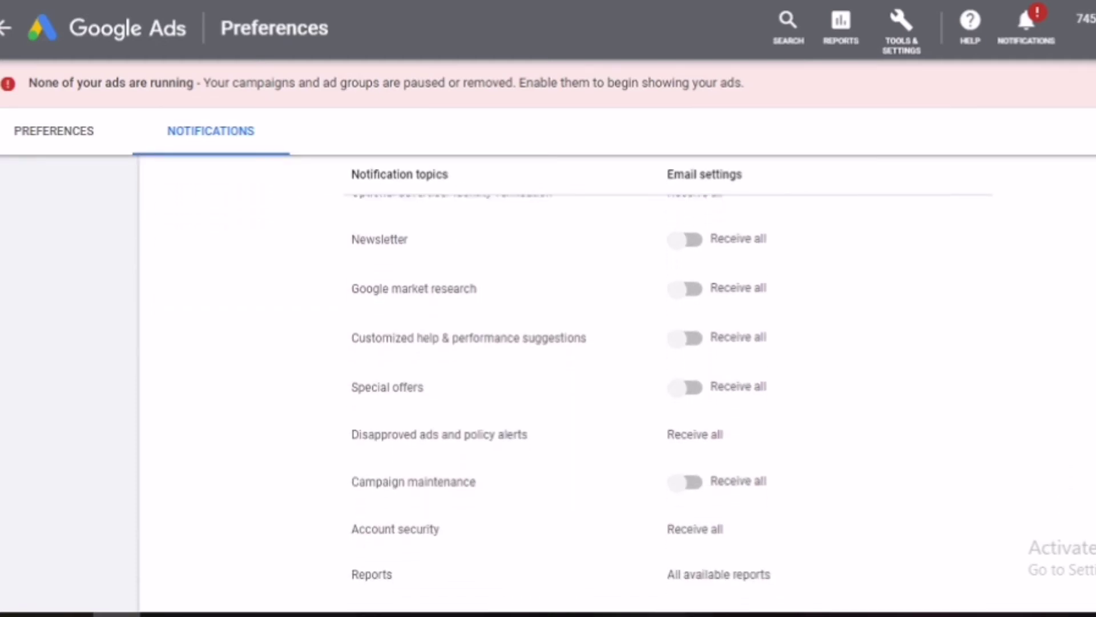
scroll(571, 400, down, 2)
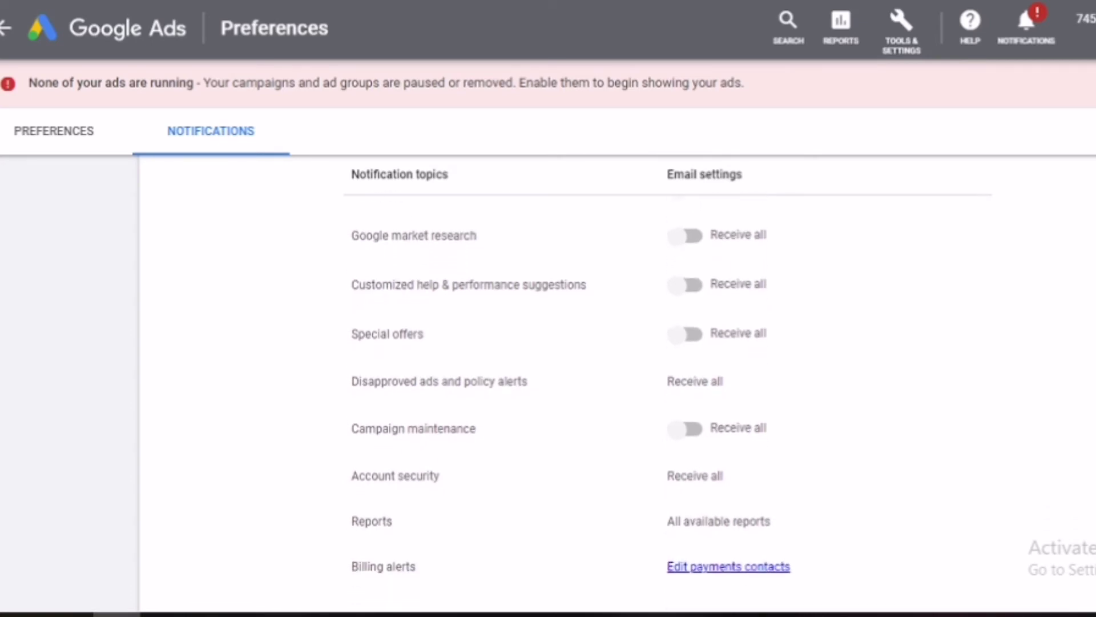
scroll(571, 400, down, 1)
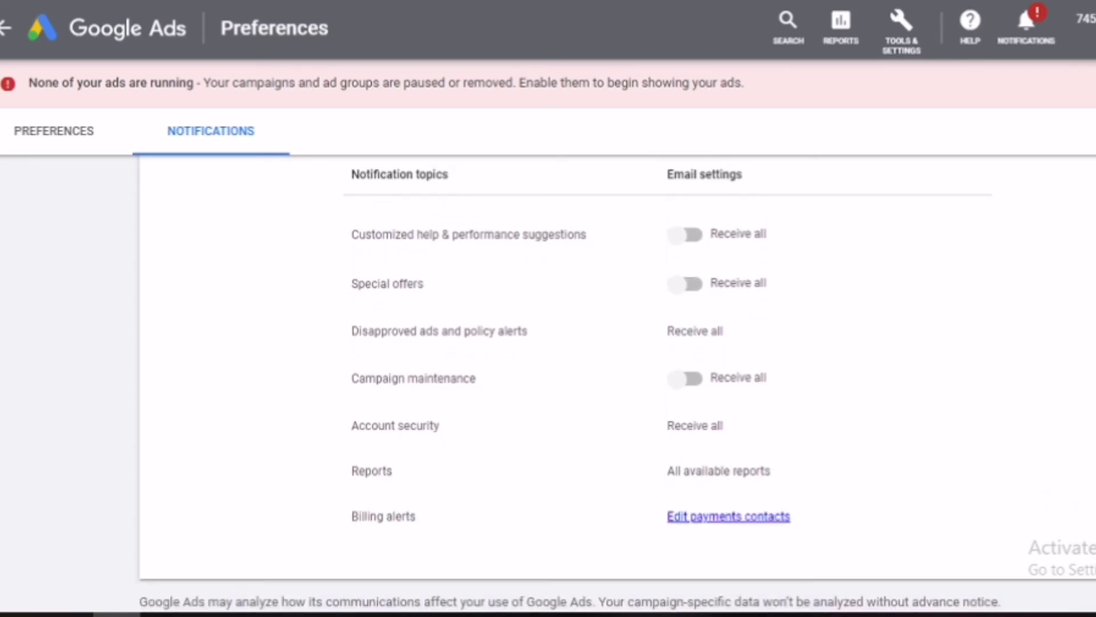
scroll(571, 371, down, 1)
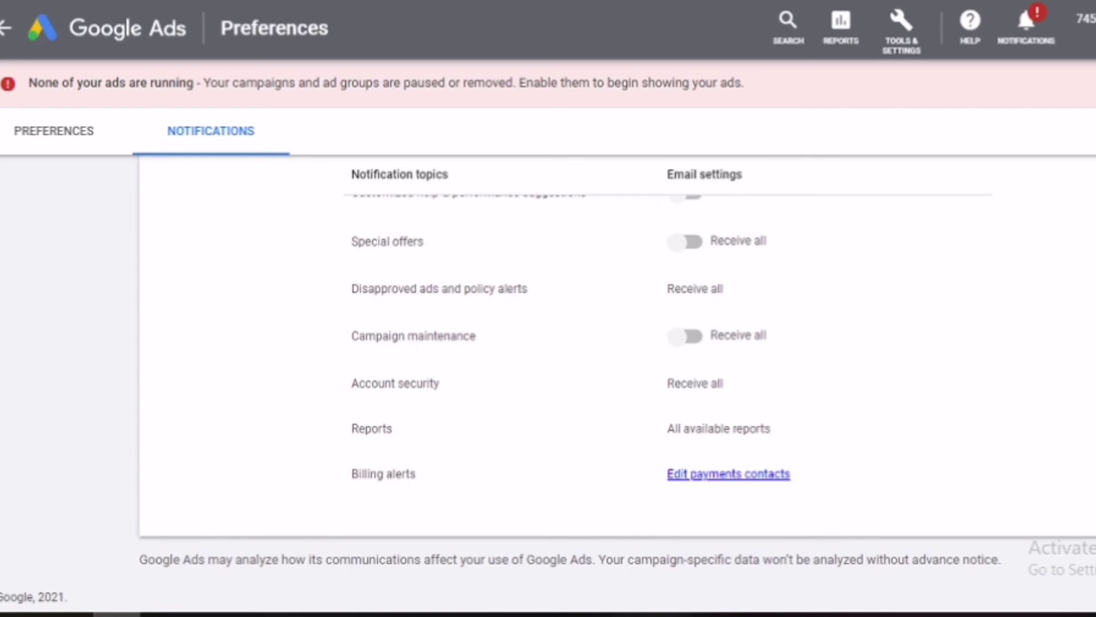
click(721, 487)
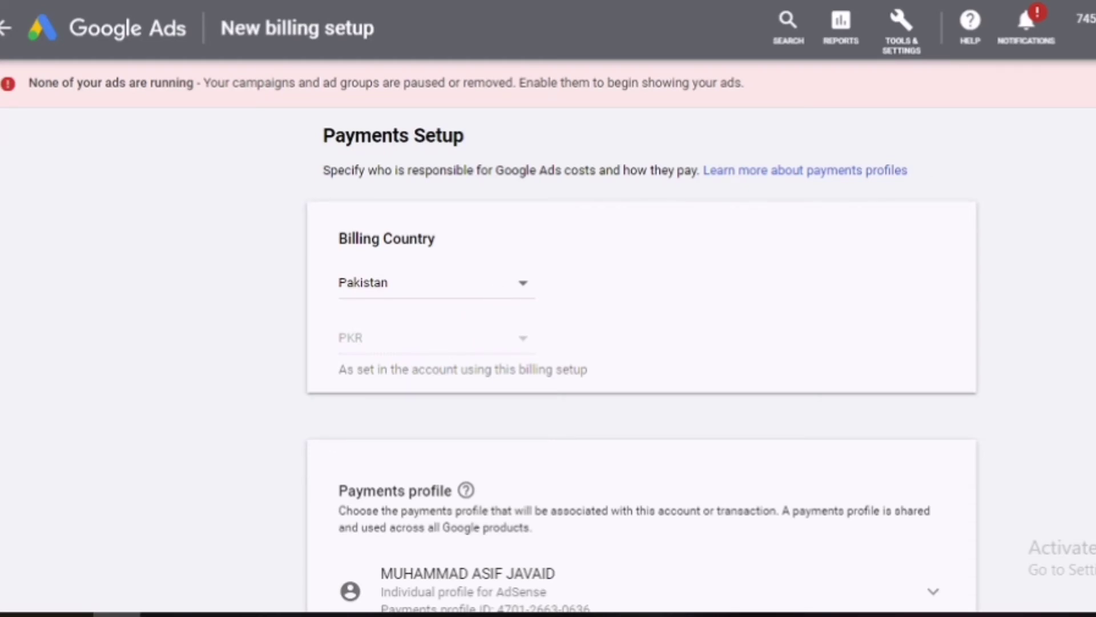
scroll(643, 360, down, 3)
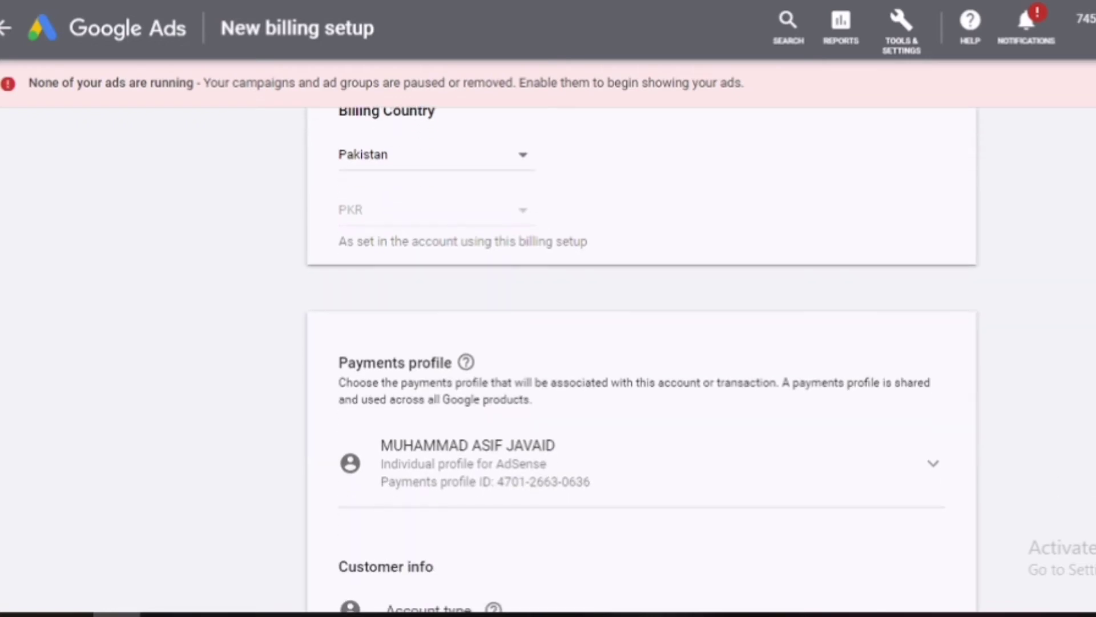
scroll(642, 360, down, 2)
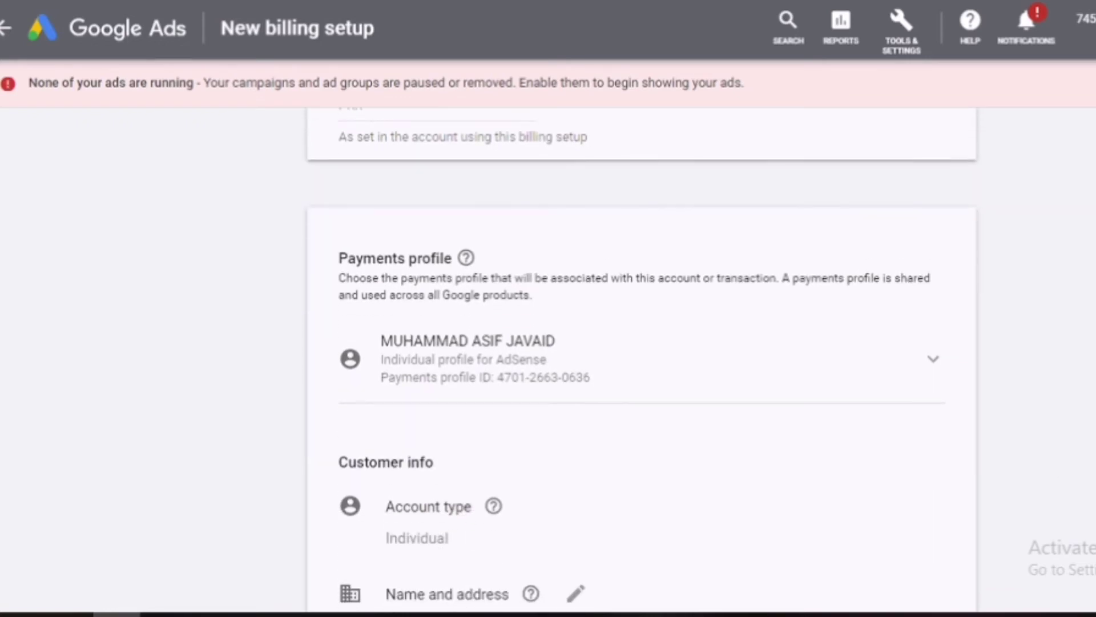
scroll(642, 360, down, 5)
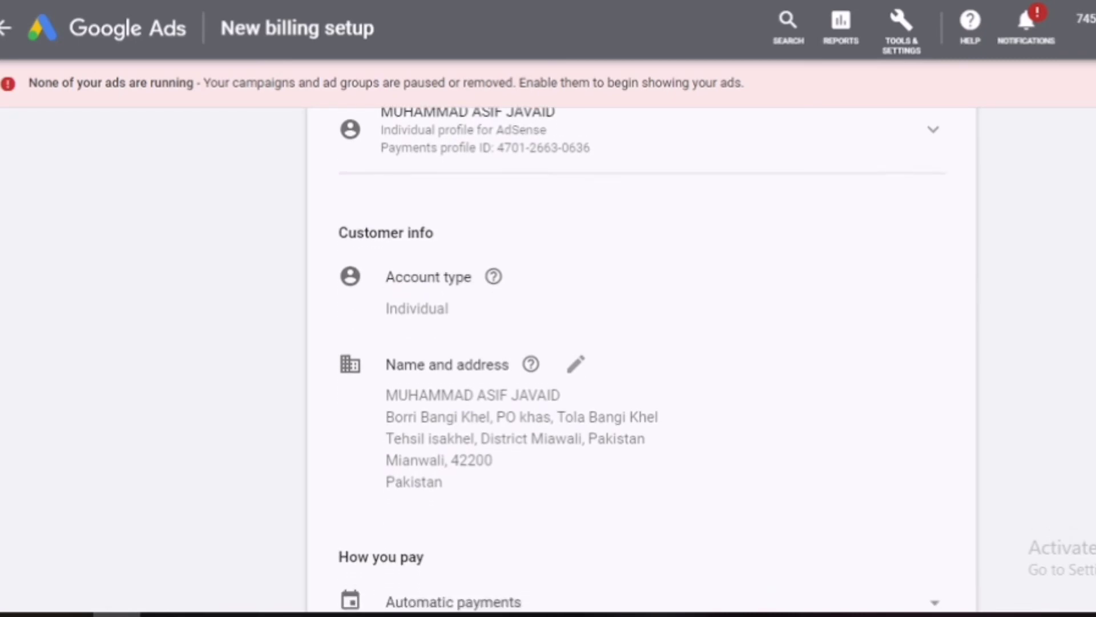
scroll(642, 360, down, 2)
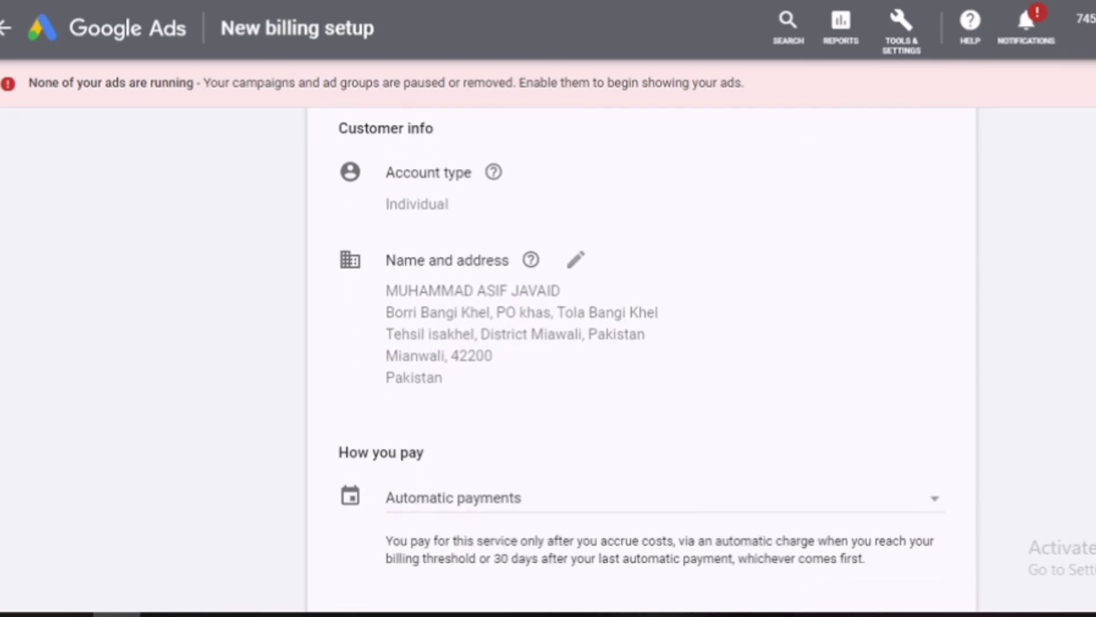
scroll(642, 359, down, 1)
scroll(642, 359, down, 1)
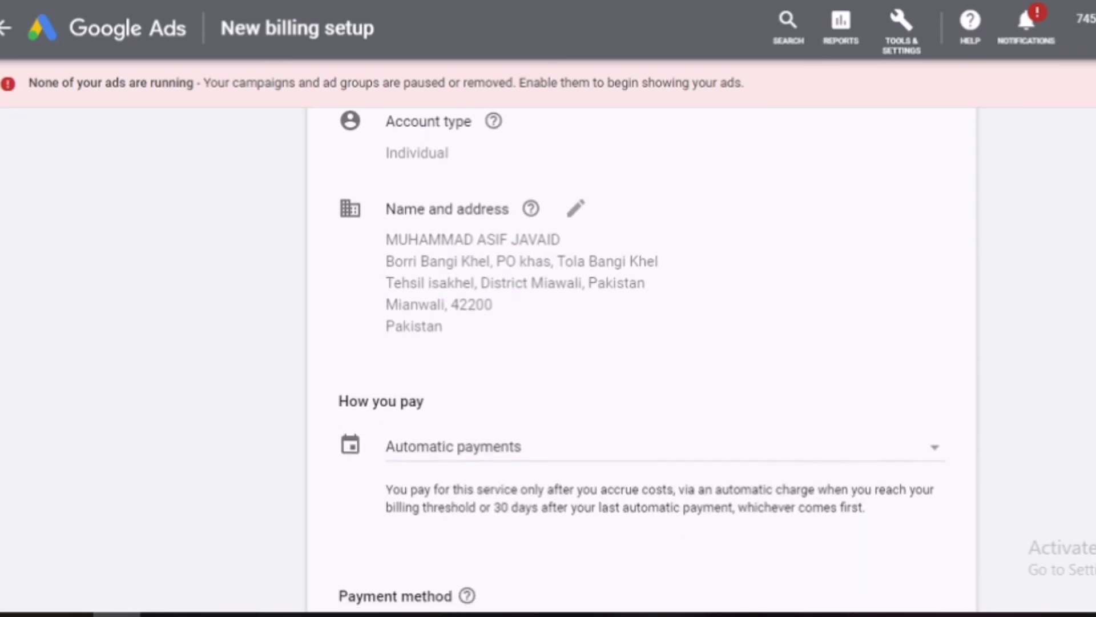
scroll(642, 360, down, 2)
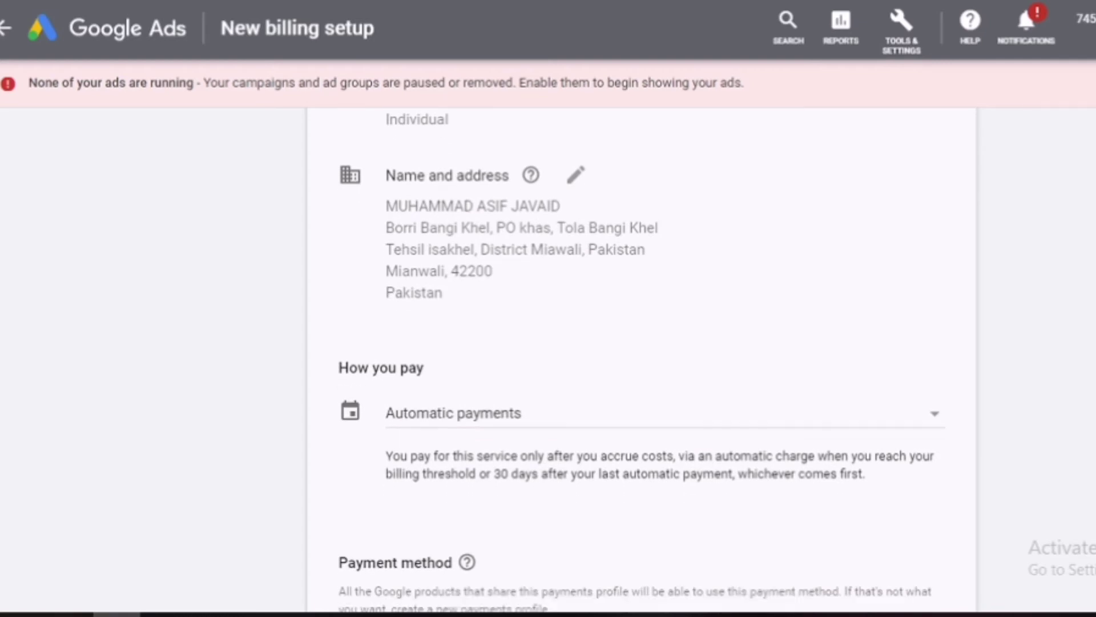
scroll(642, 359, down, 1)
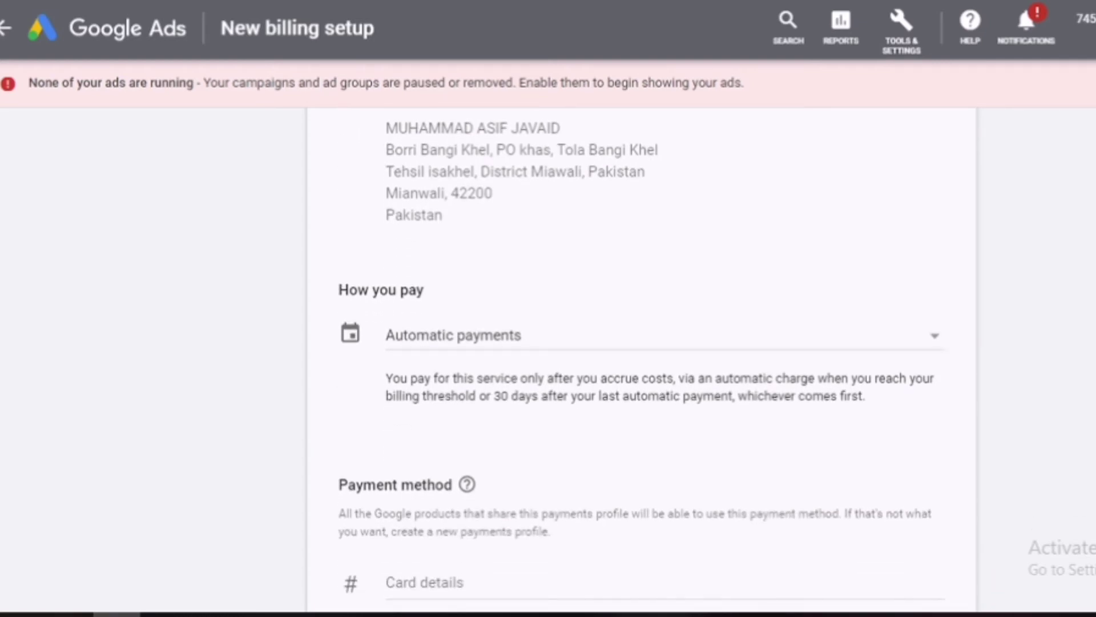
scroll(642, 359, down, 3)
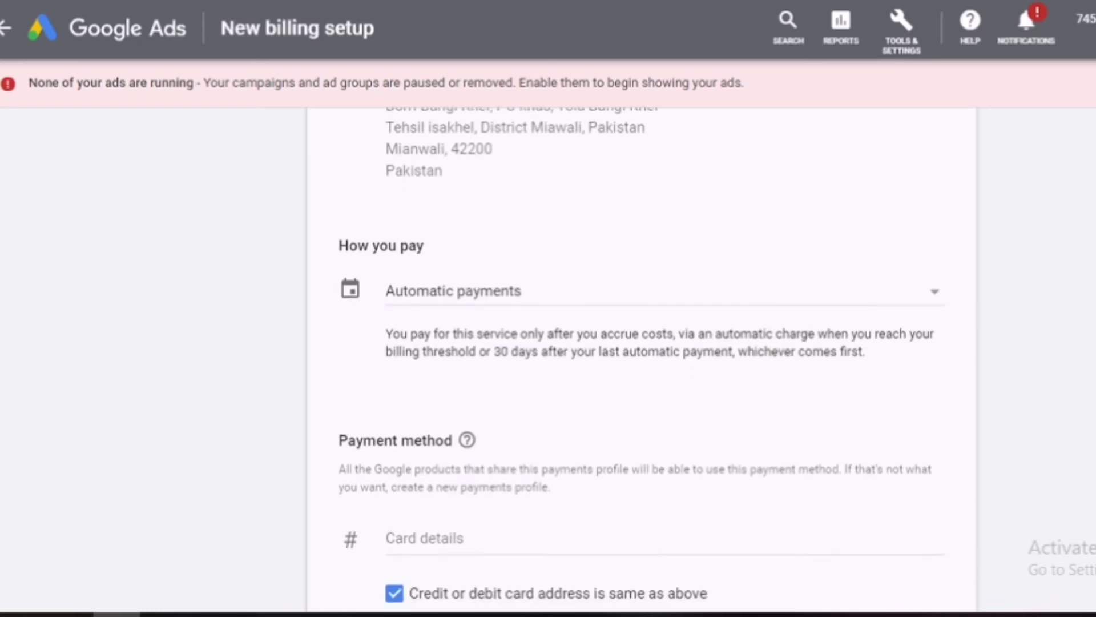
scroll(642, 360, down, 1)
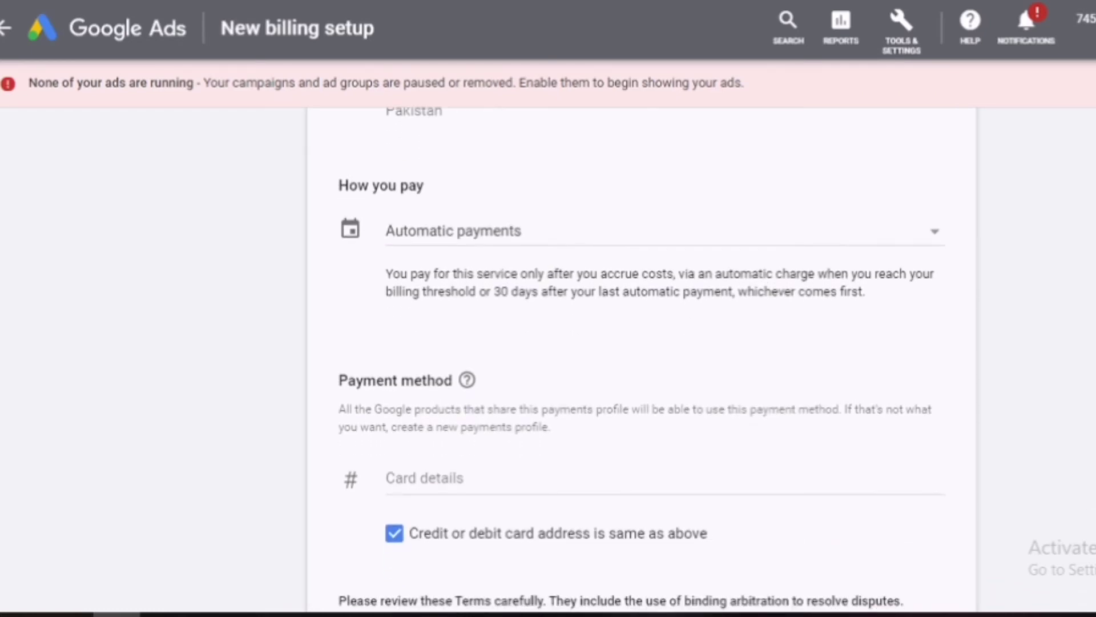
scroll(642, 360, down, 2)
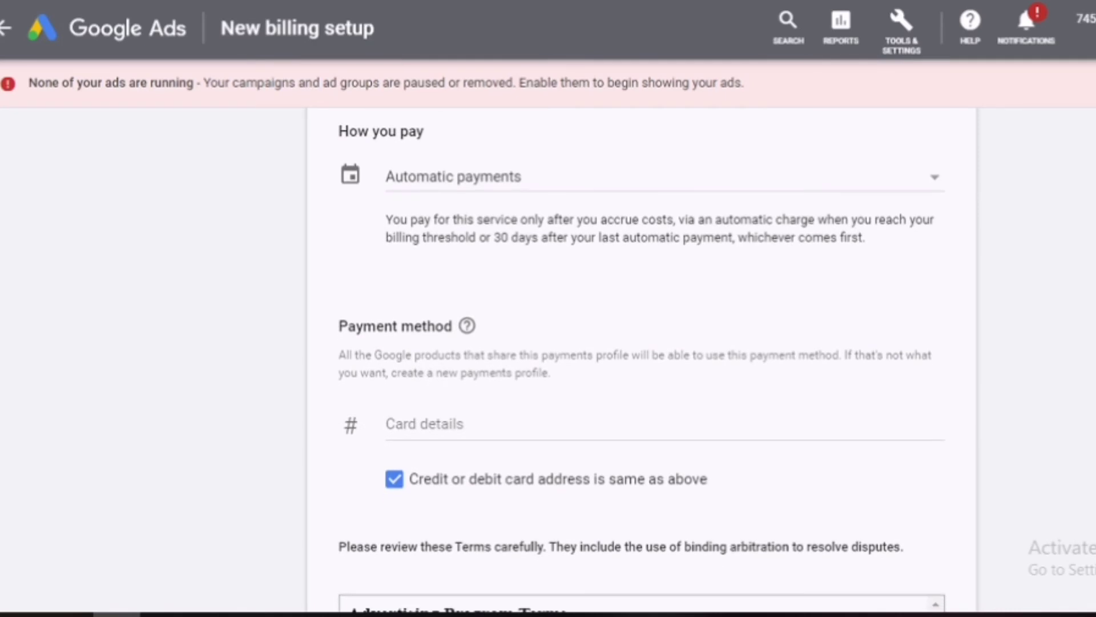
scroll(642, 360, down, 2)
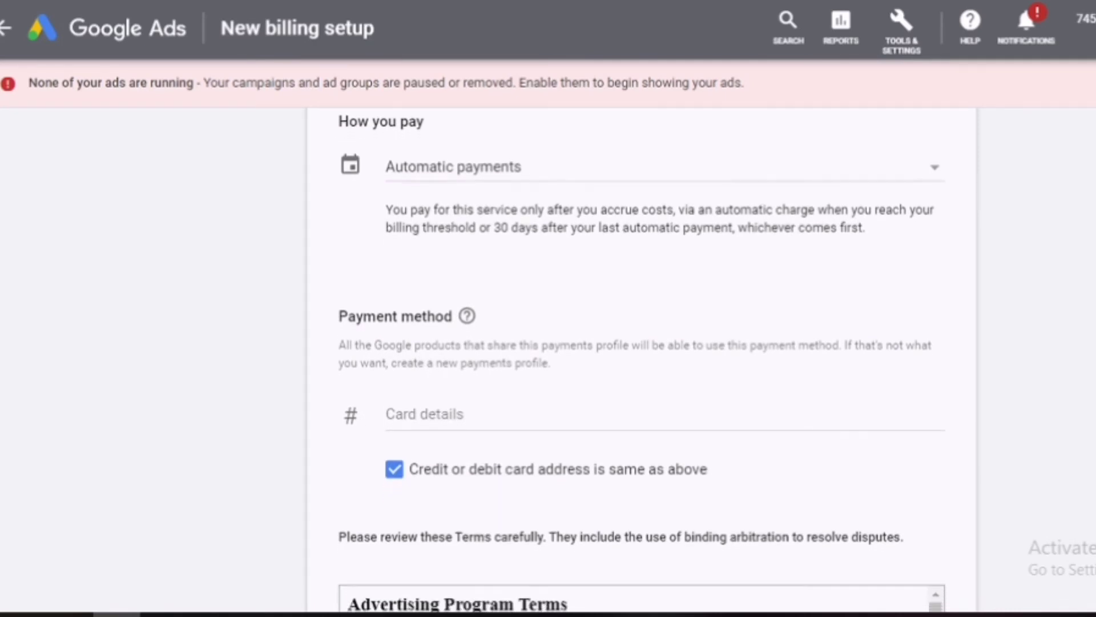
scroll(642, 360, down, 2)
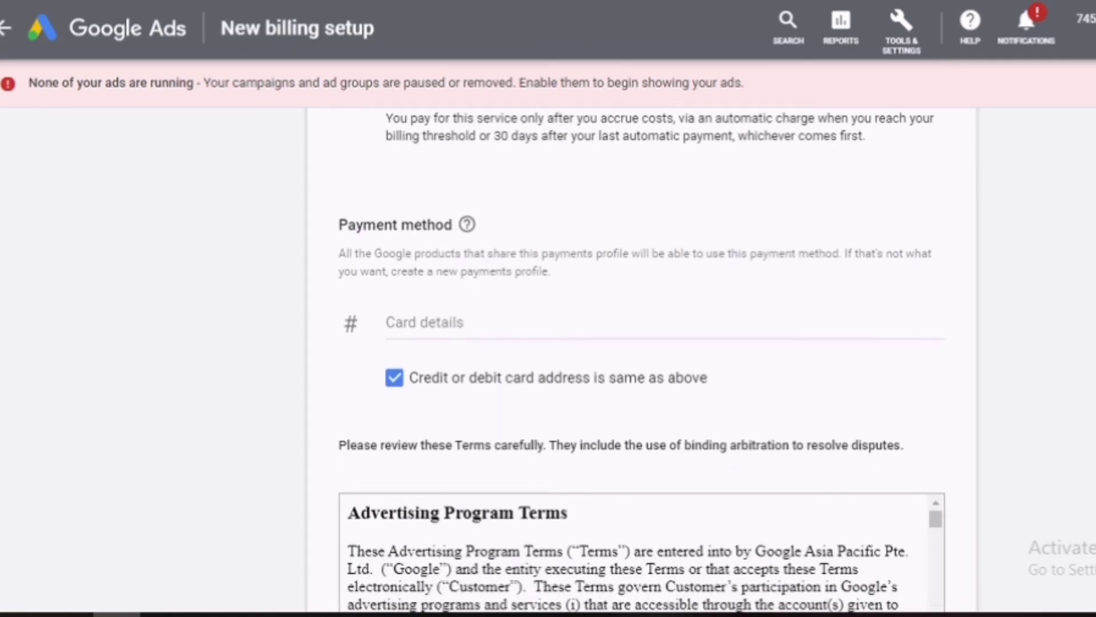
scroll(642, 360, down, 4)
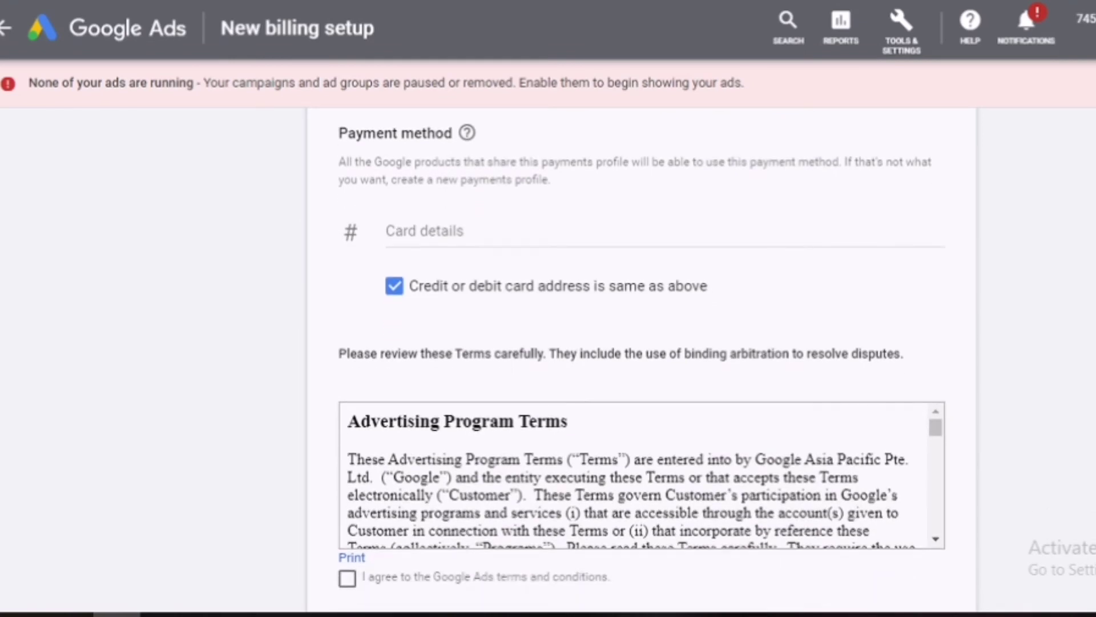
scroll(642, 360, down, 6)
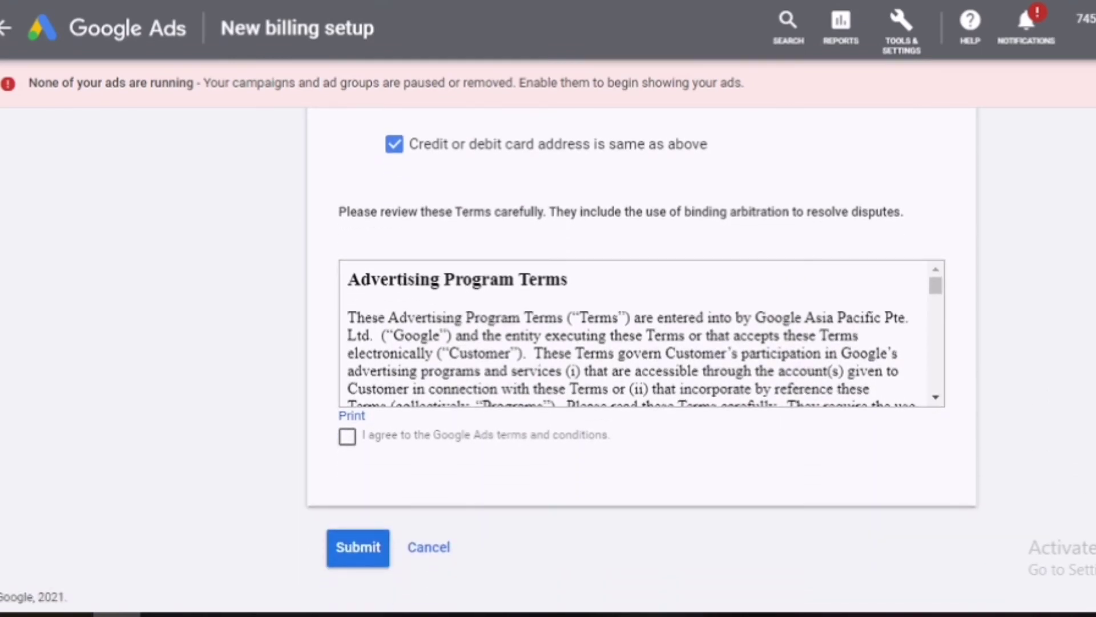
scroll(666, 301, up, 15)
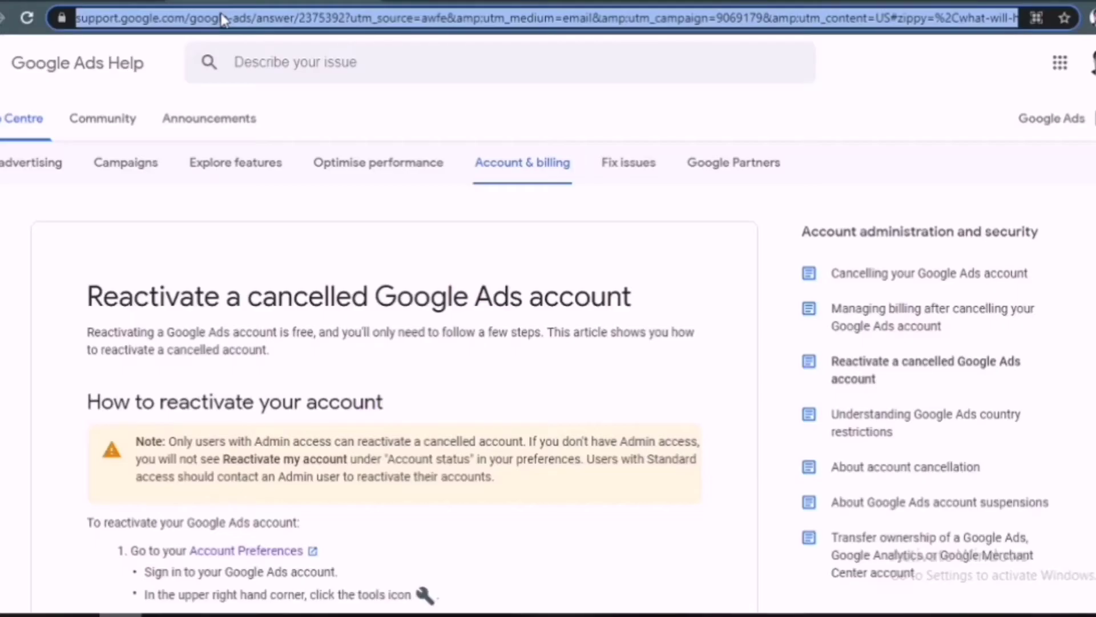
Step: Search Google for 'google adsense' and locate the AdSense login result
text(oo)
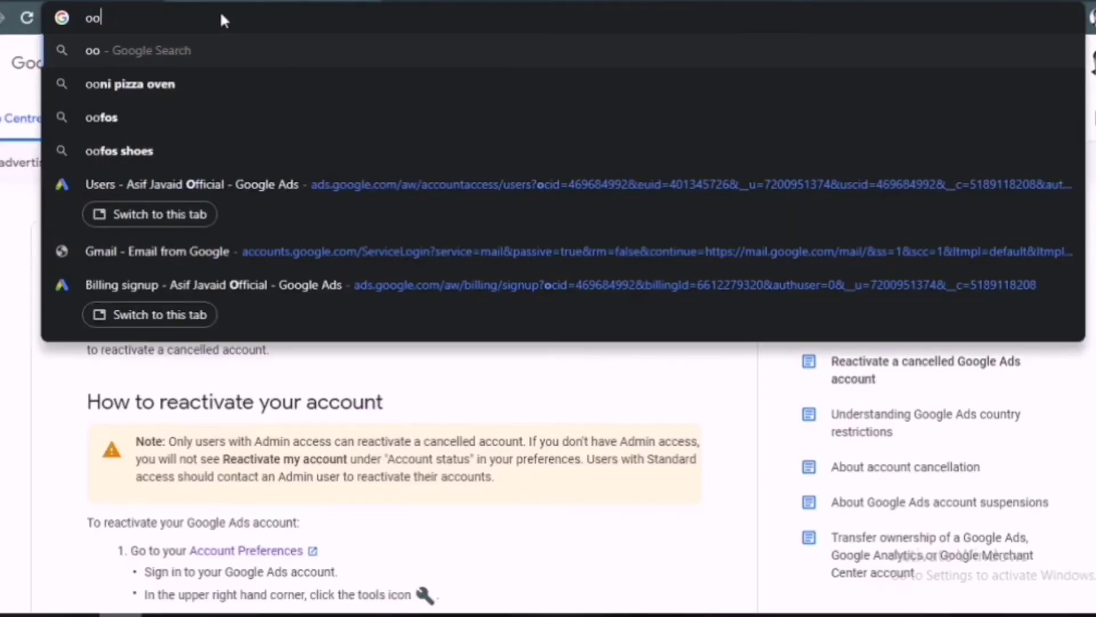
text(gle )
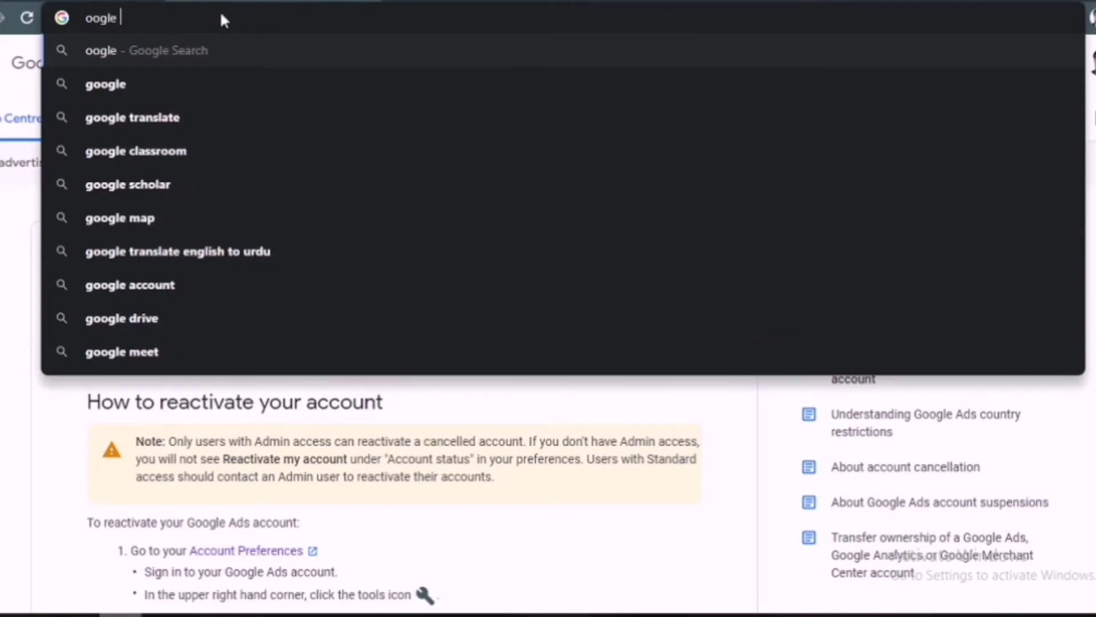
text(adsense)
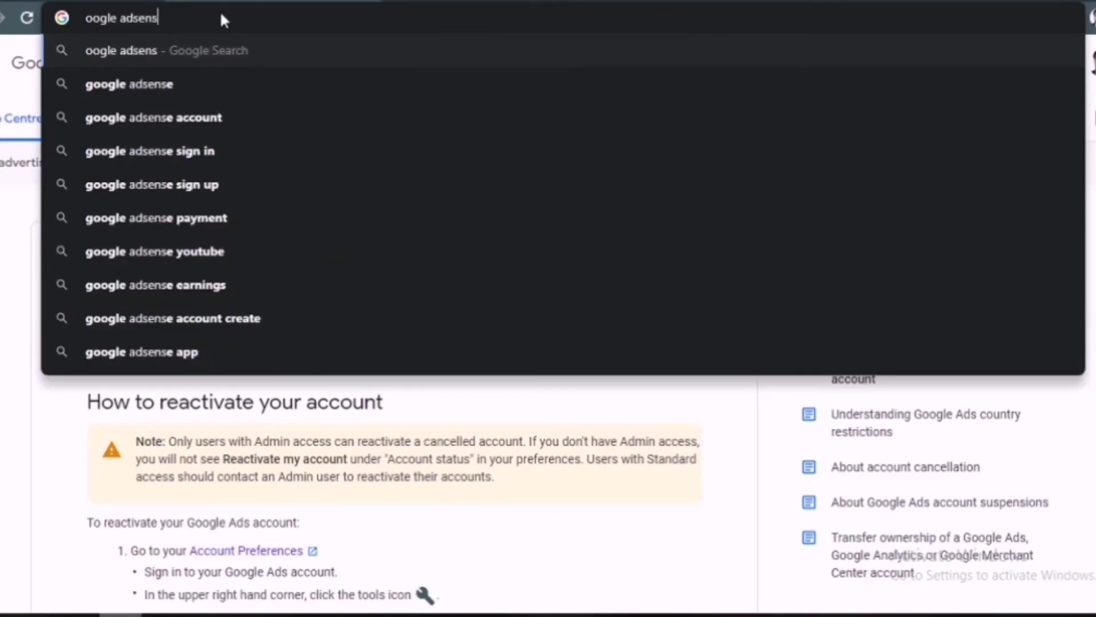
key(Return)
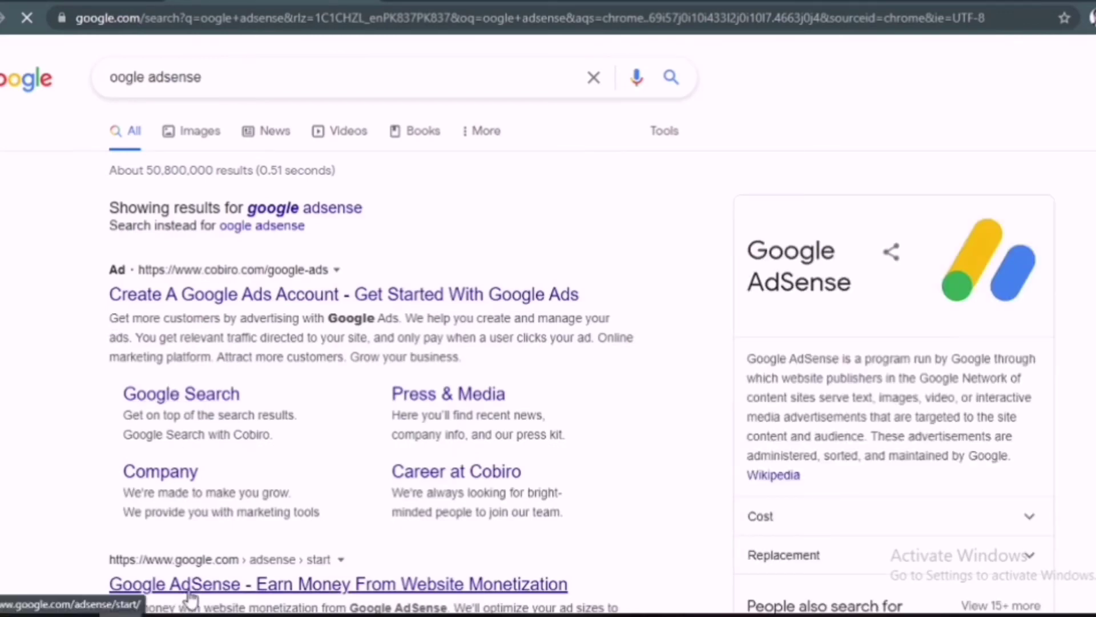
scroll(217, 399, down, 15)
scroll(193, 343, up, 6)
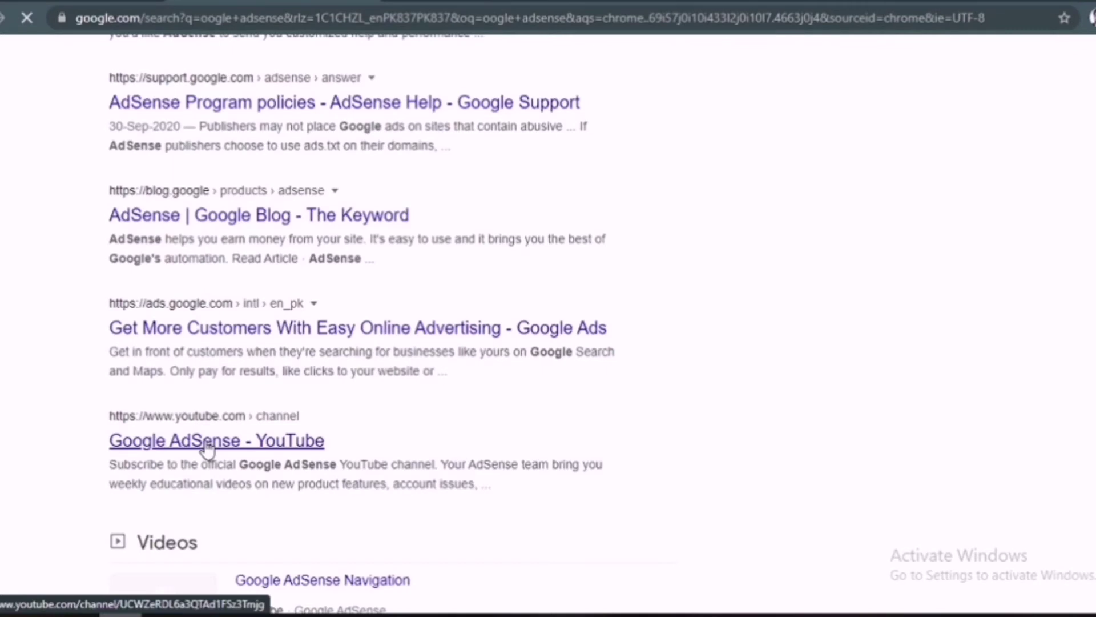
scroll(206, 448, up, 2)
scroll(49, 131, up, 15)
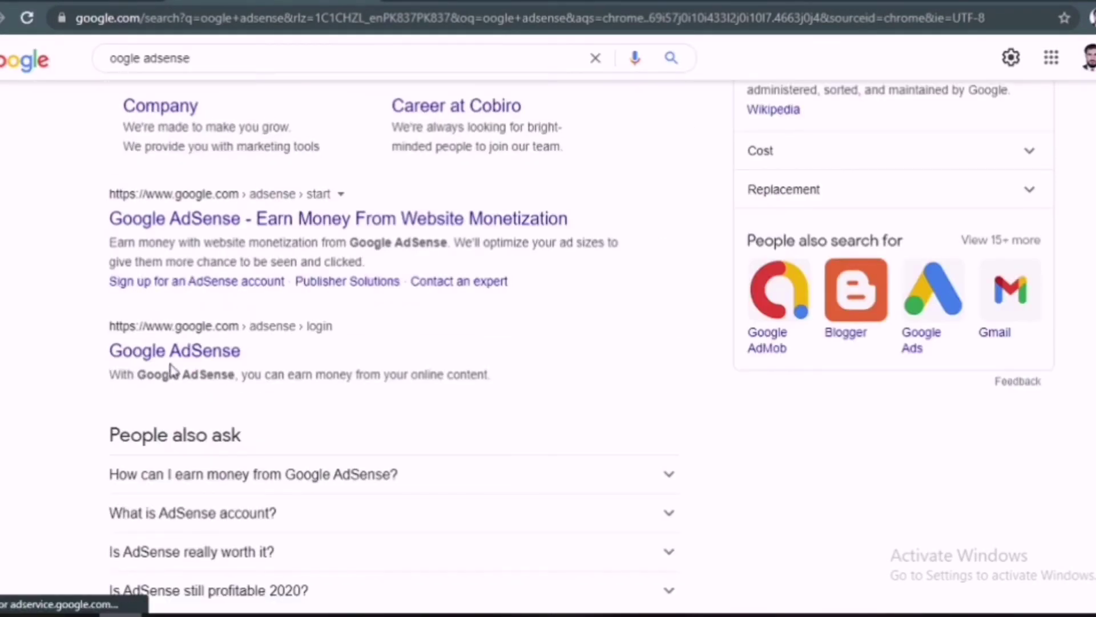
Step: Sign in via the Google AdSense result and view Payments showing $99.42 earnings
click(176, 350)
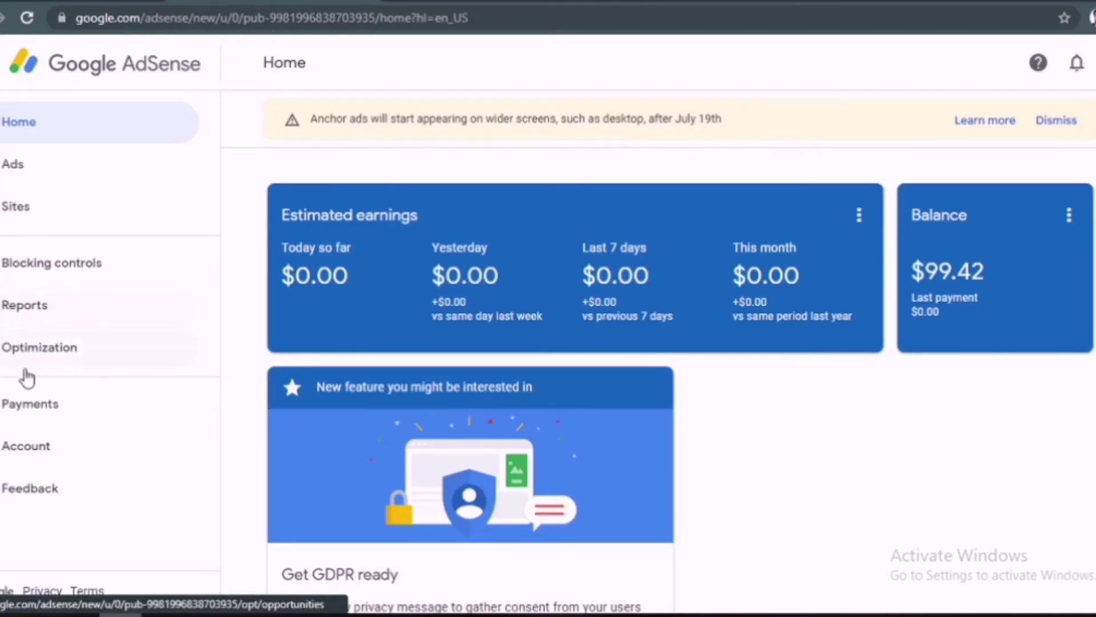
click(43, 419)
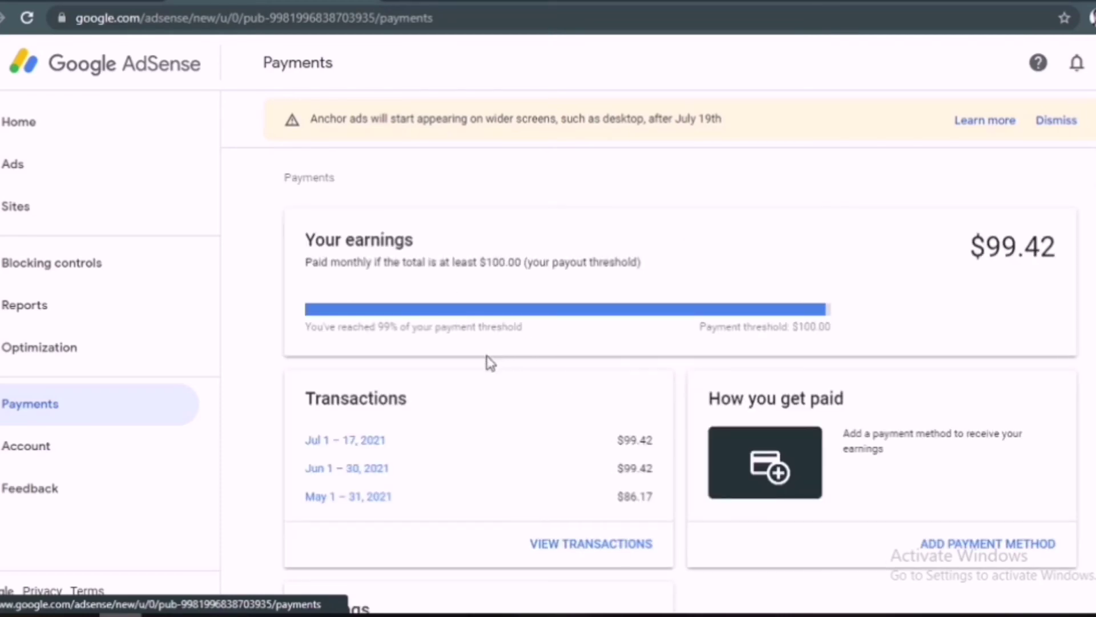
Step: Choose ADD PAYMENT METHOD from the How you get paid card on the Payments page
scroll(489, 362, down, 1)
scroll(490, 363, down, 3)
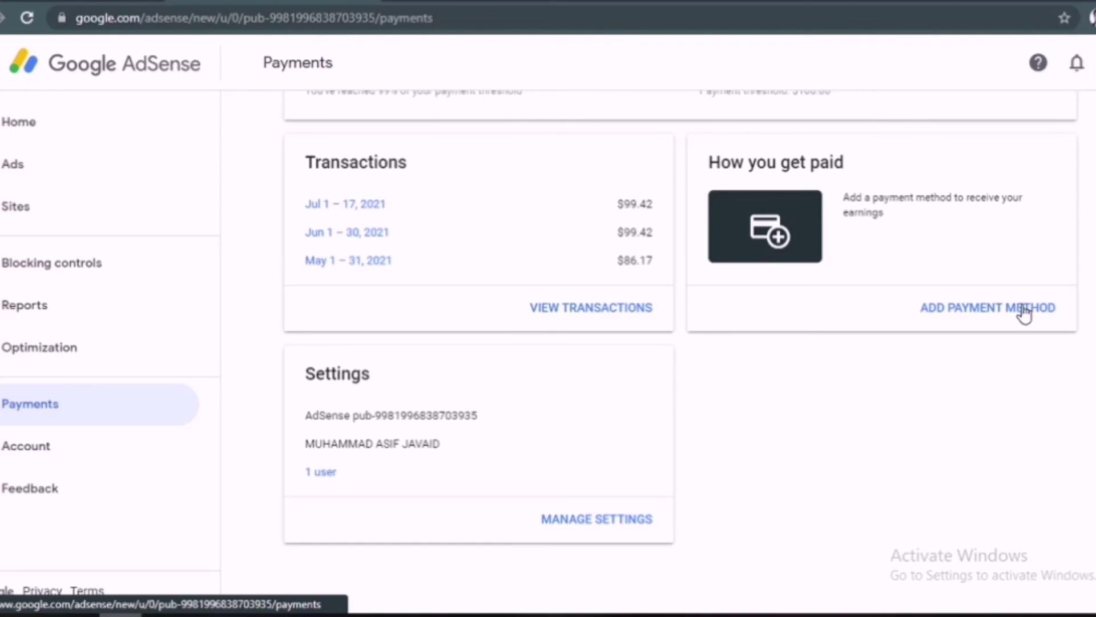
click(976, 310)
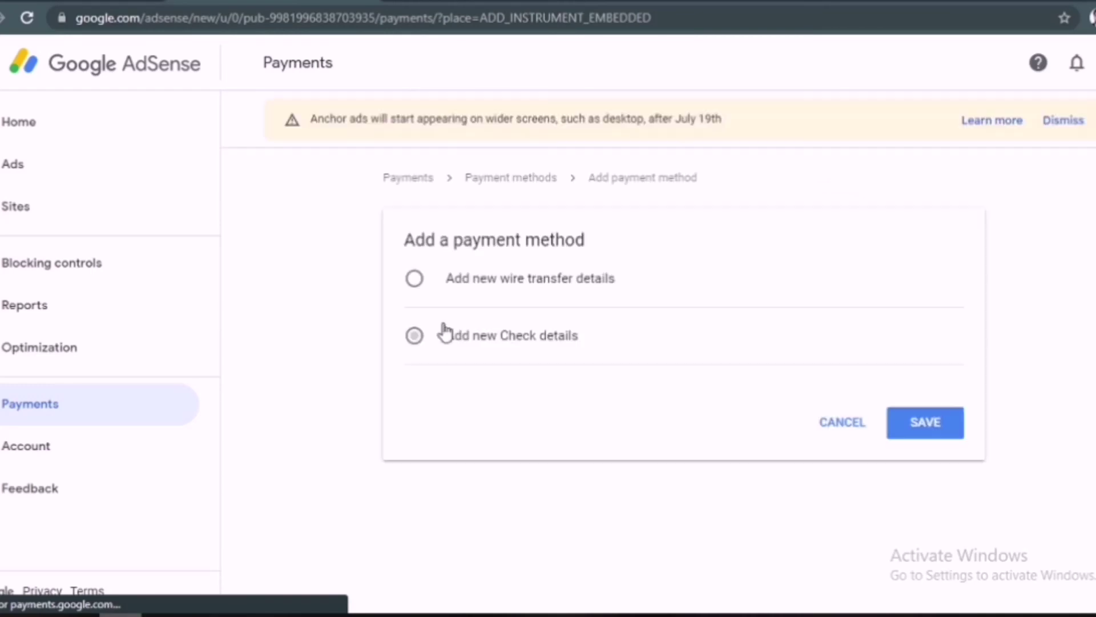
Step: Select 'Add new wire transfer details' and place the cursor in the Beneficiary Id field
click(497, 282)
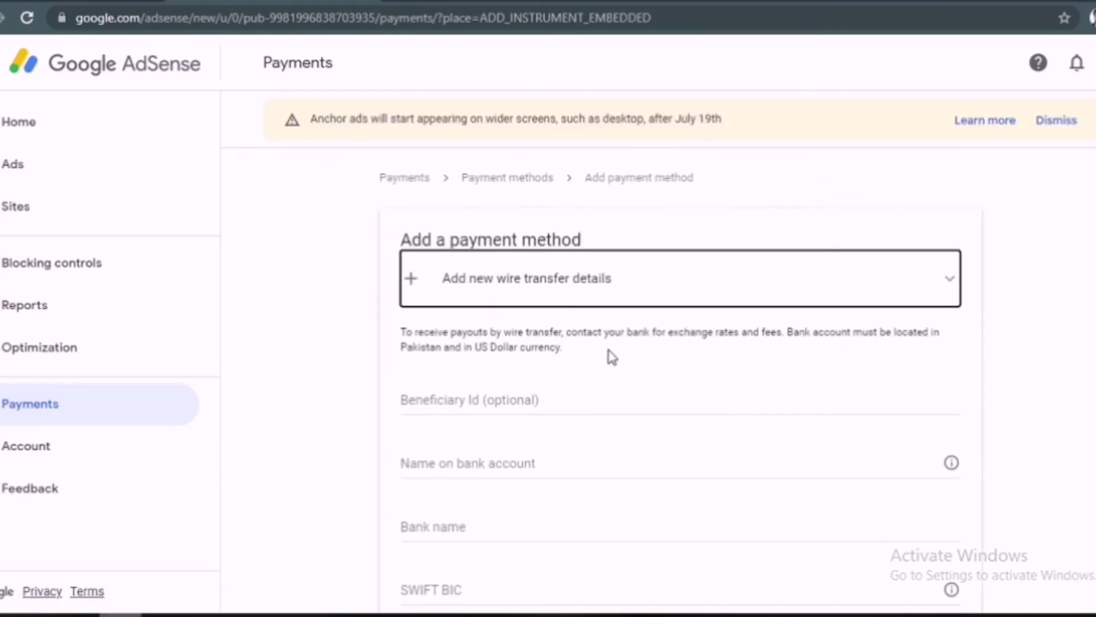
scroll(489, 257, down, 6)
scroll(453, 238, up, 8)
scroll(514, 245, down, 4)
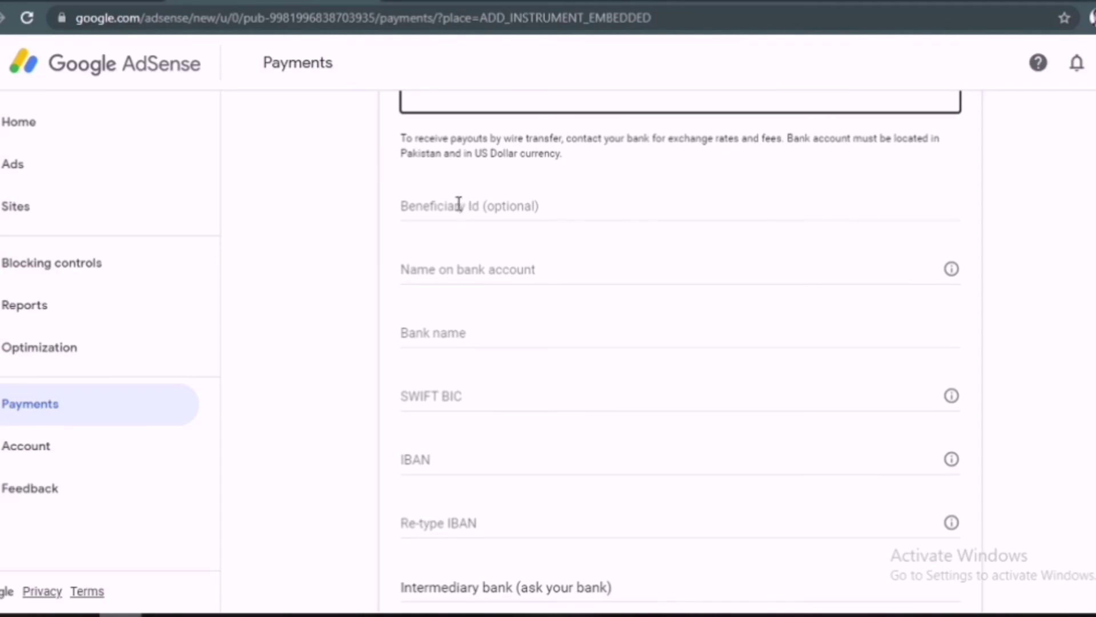
click(459, 205)
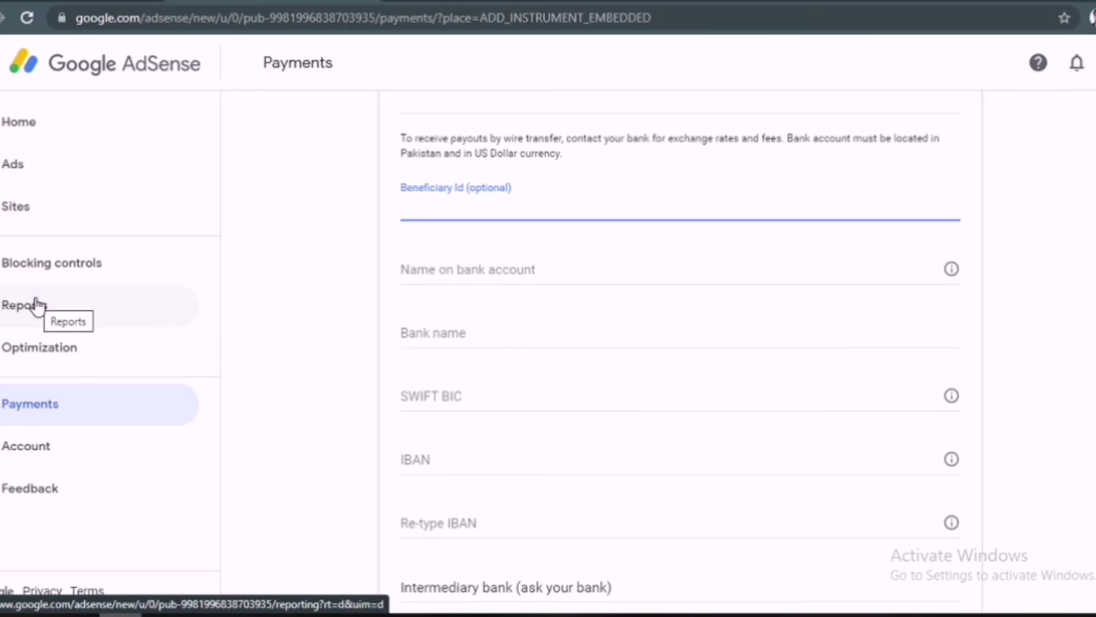
Step: Enter the account holder's name, bank name FAYSAL BANK and SWIFT BIC FAYSPKKA
click(423, 264)
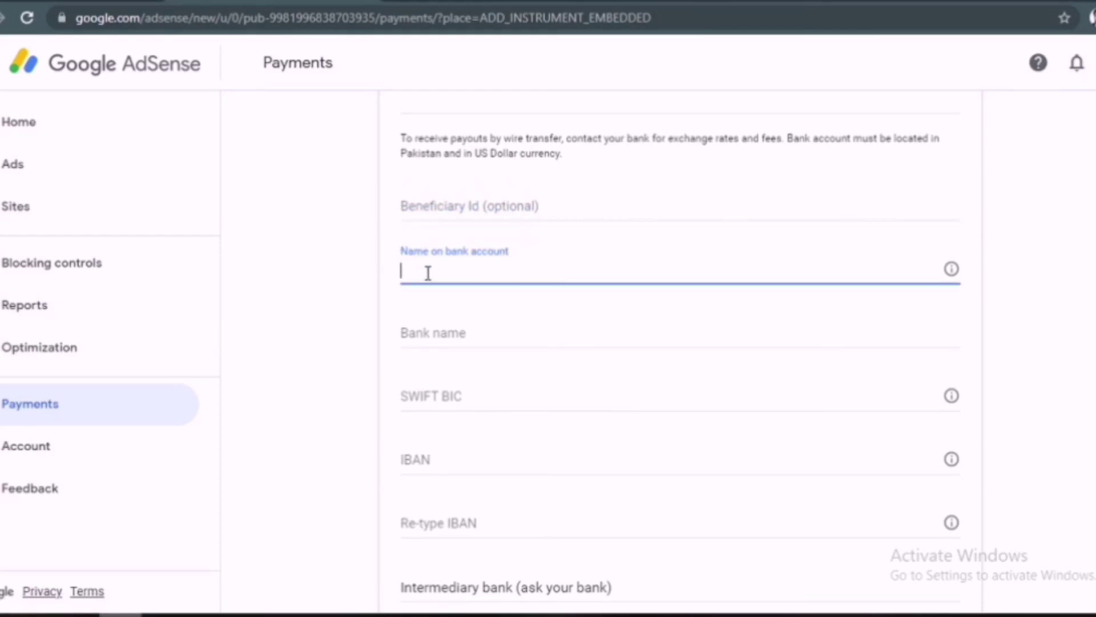
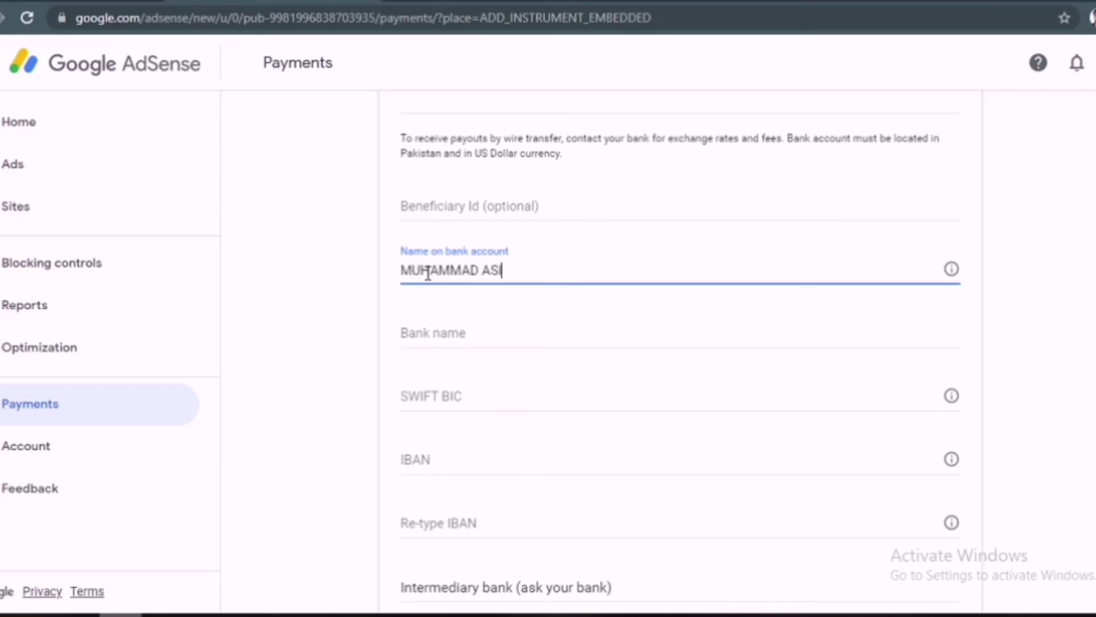
click(440, 333)
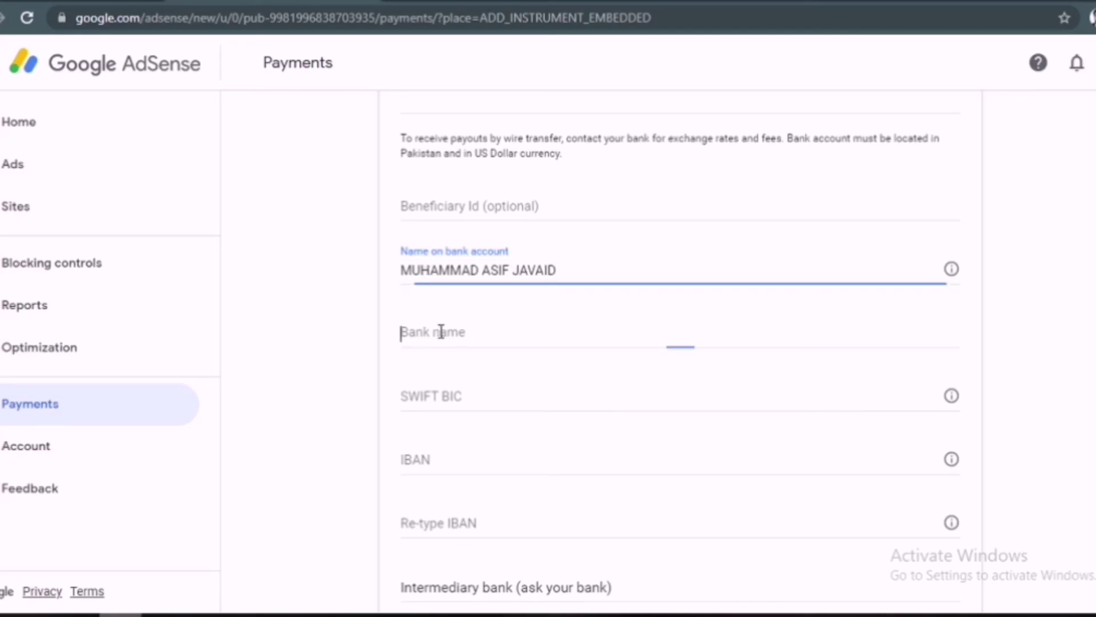
text(FA)
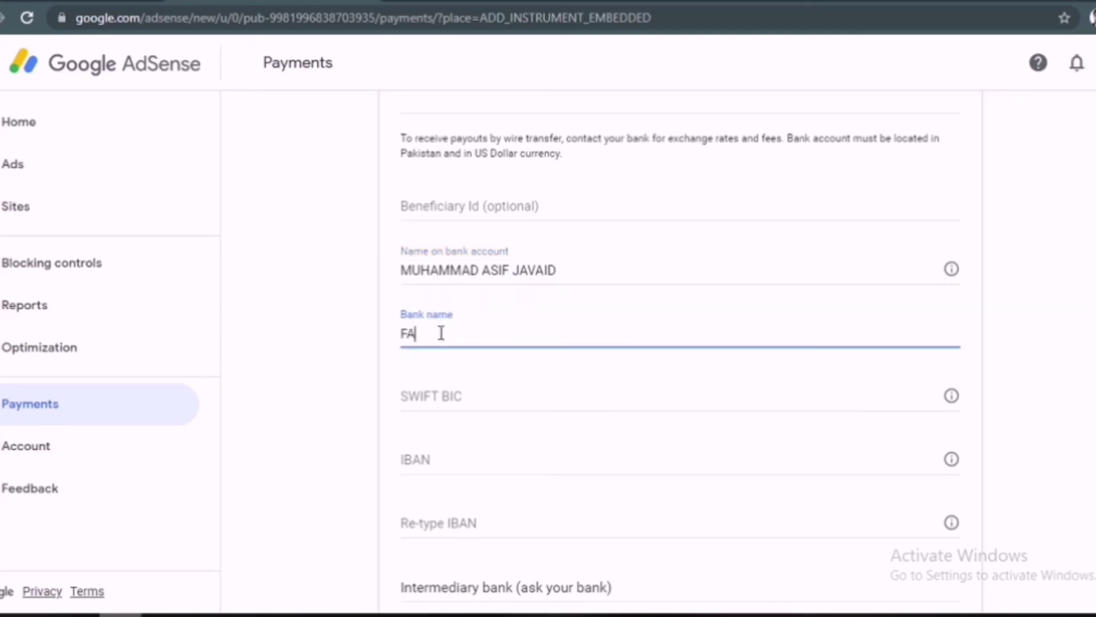
text(YSAL BANK)
click(477, 405)
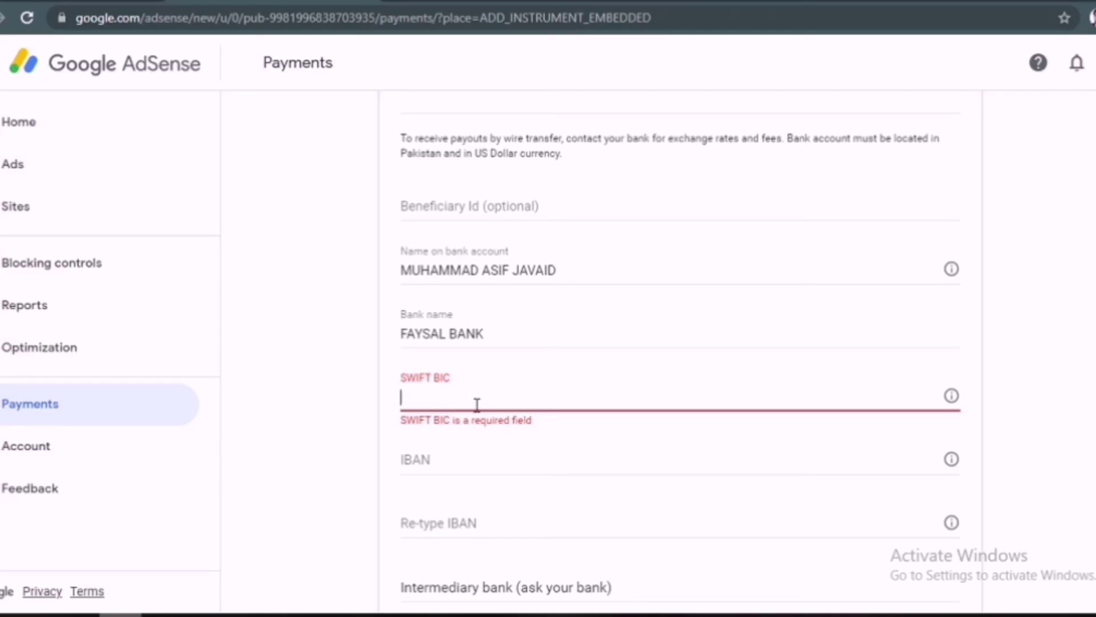
text(FAY)
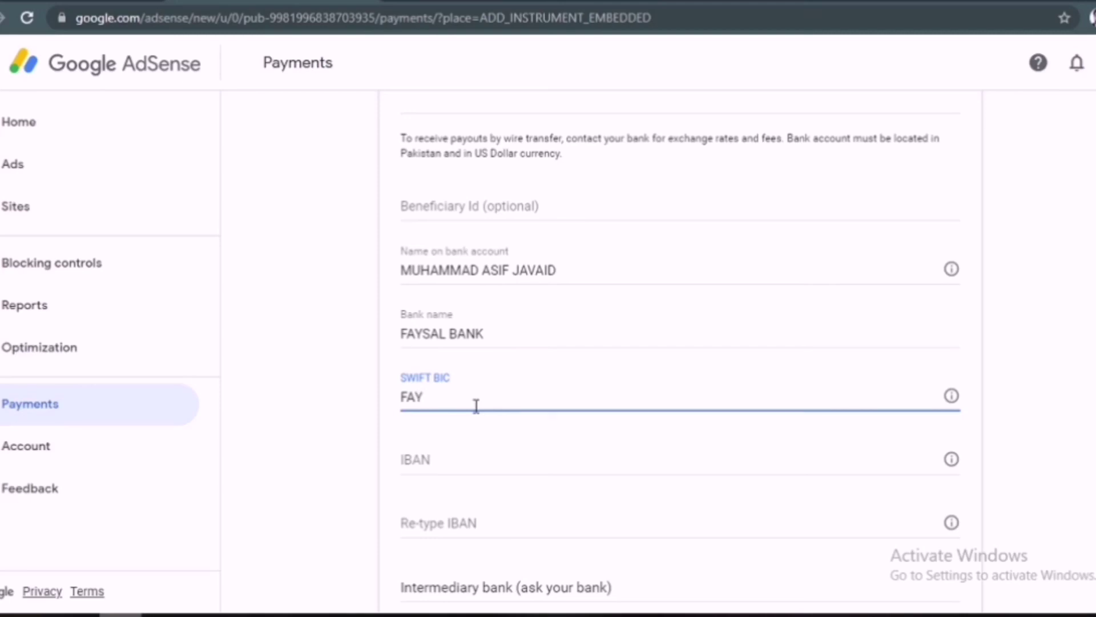
text(S)
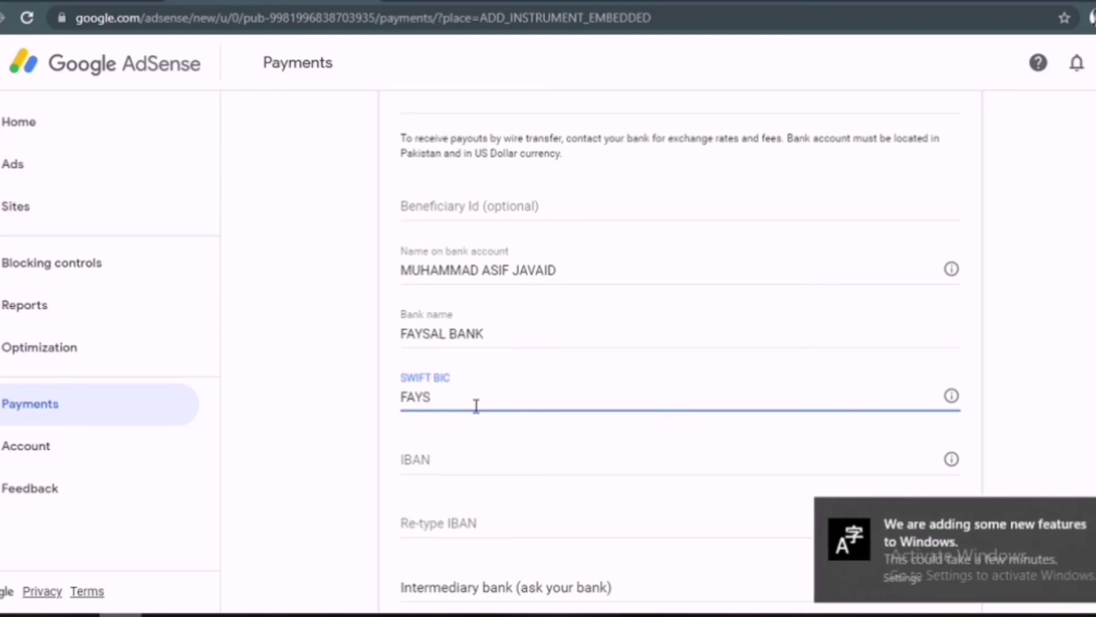
text(PKKA)
Step: Fill in the IBAN and save the wire transfer as the primary payment method
scroll(626, 447, down, 4)
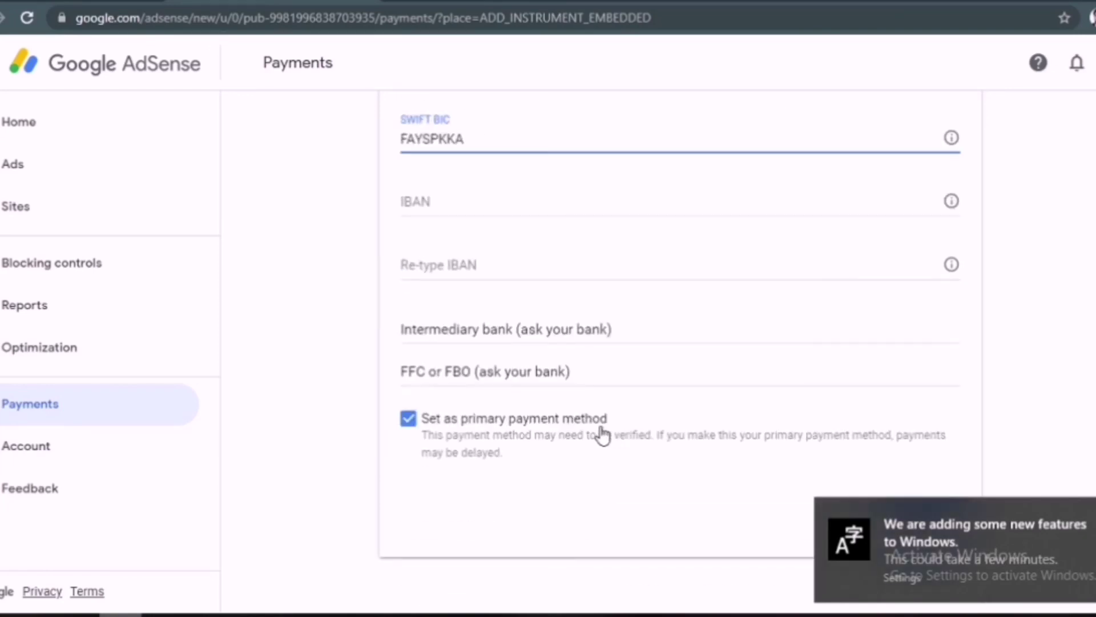
click(473, 208)
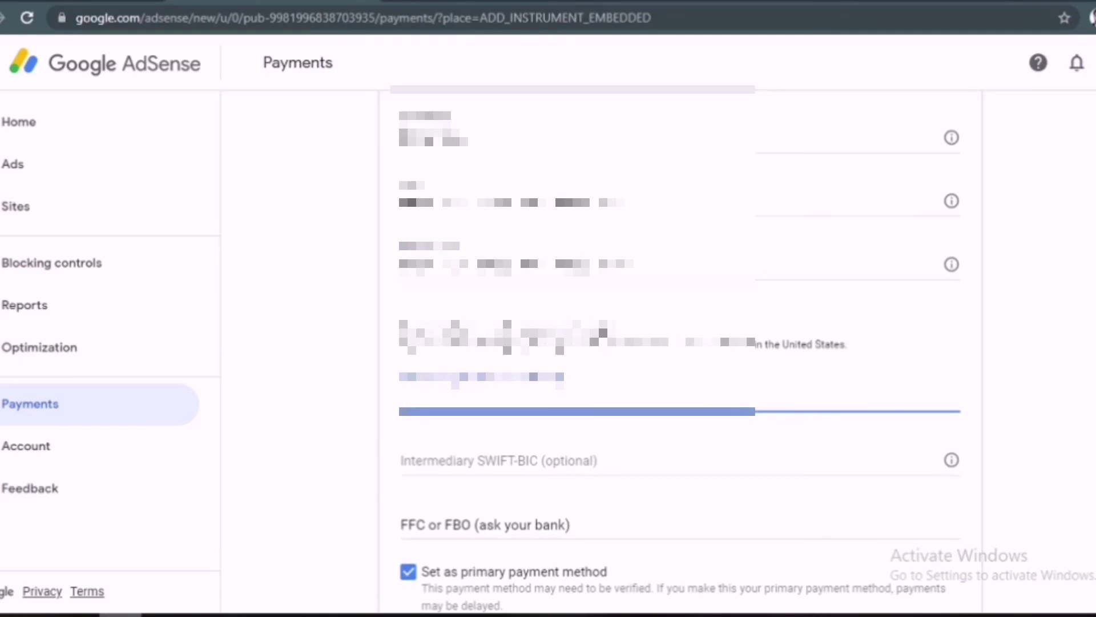
scroll(906, 537, down, 3)
click(916, 522)
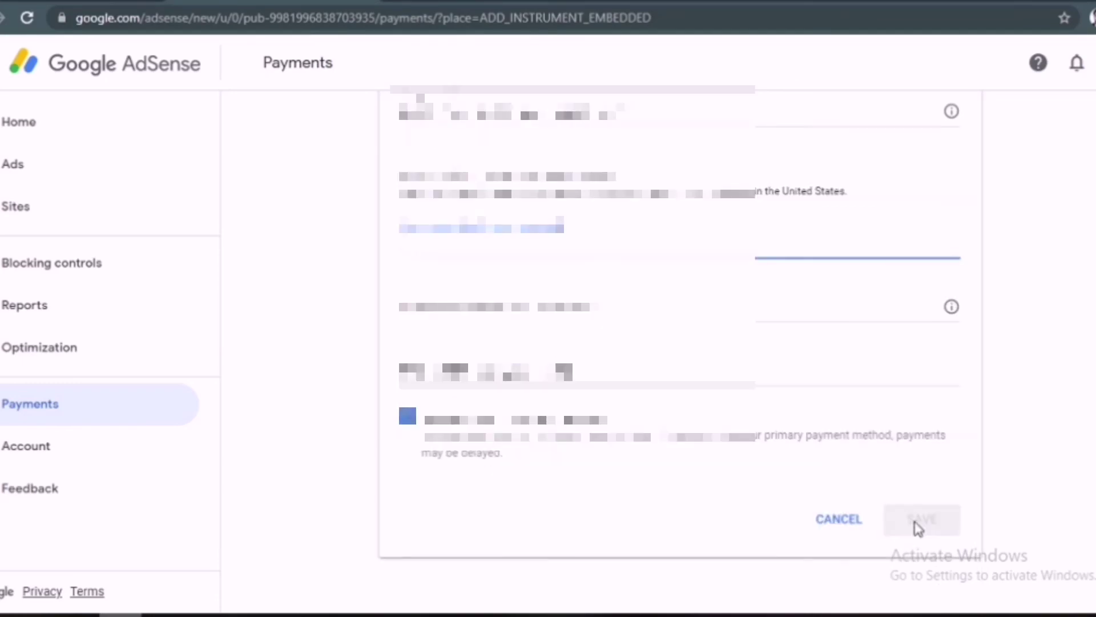